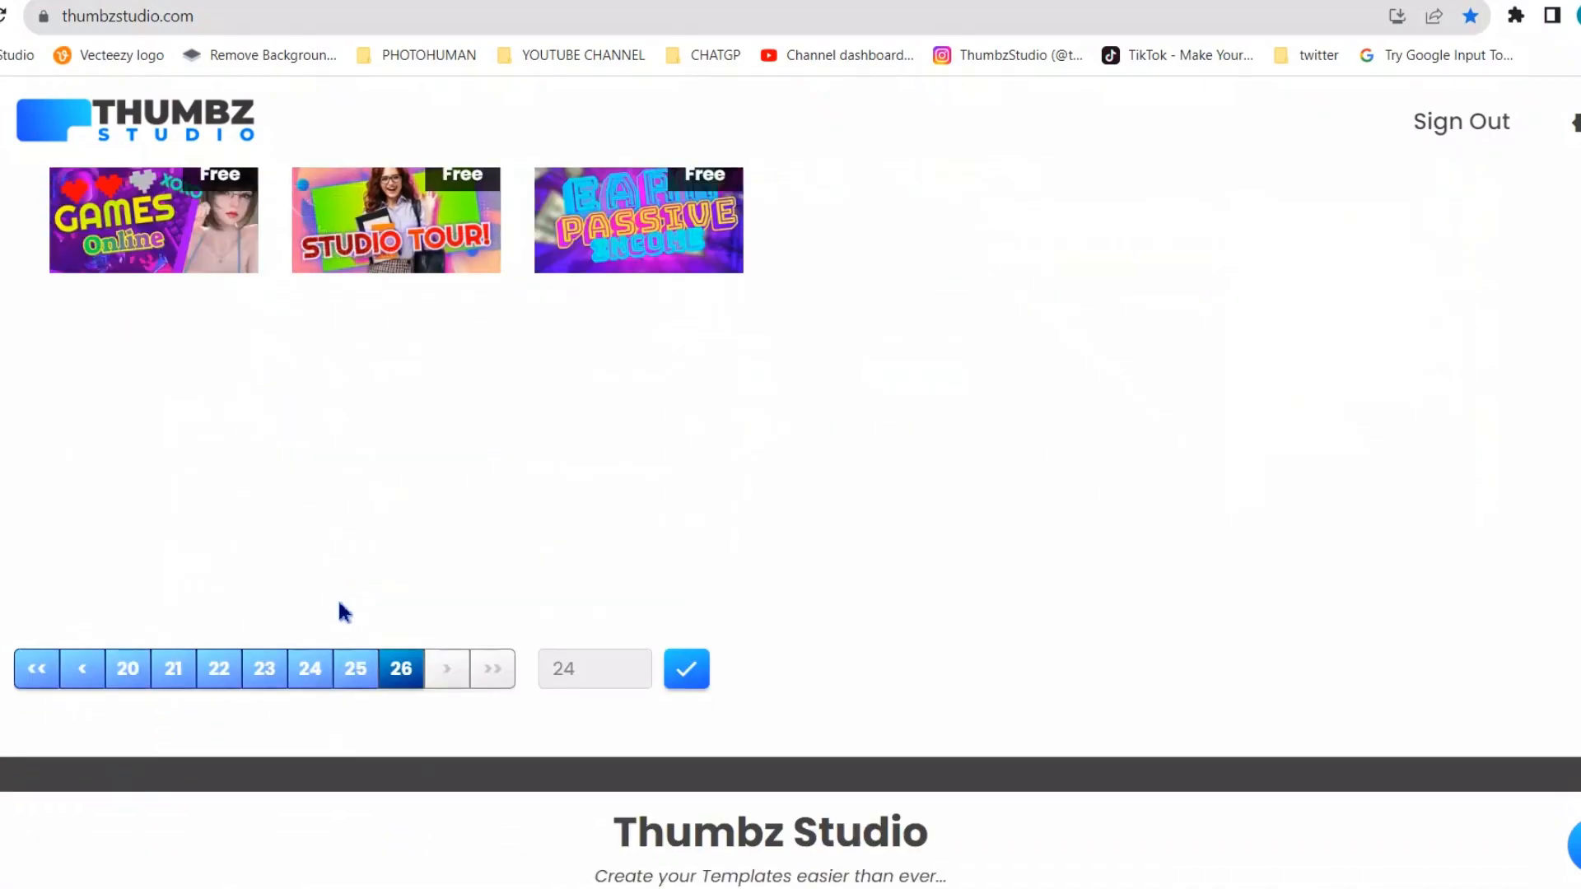
Step: Go to the first page of templates and load the FREE Youtube Thumbnail template into the editor
{"action": "left_click", "coordinate": [35, 580]}
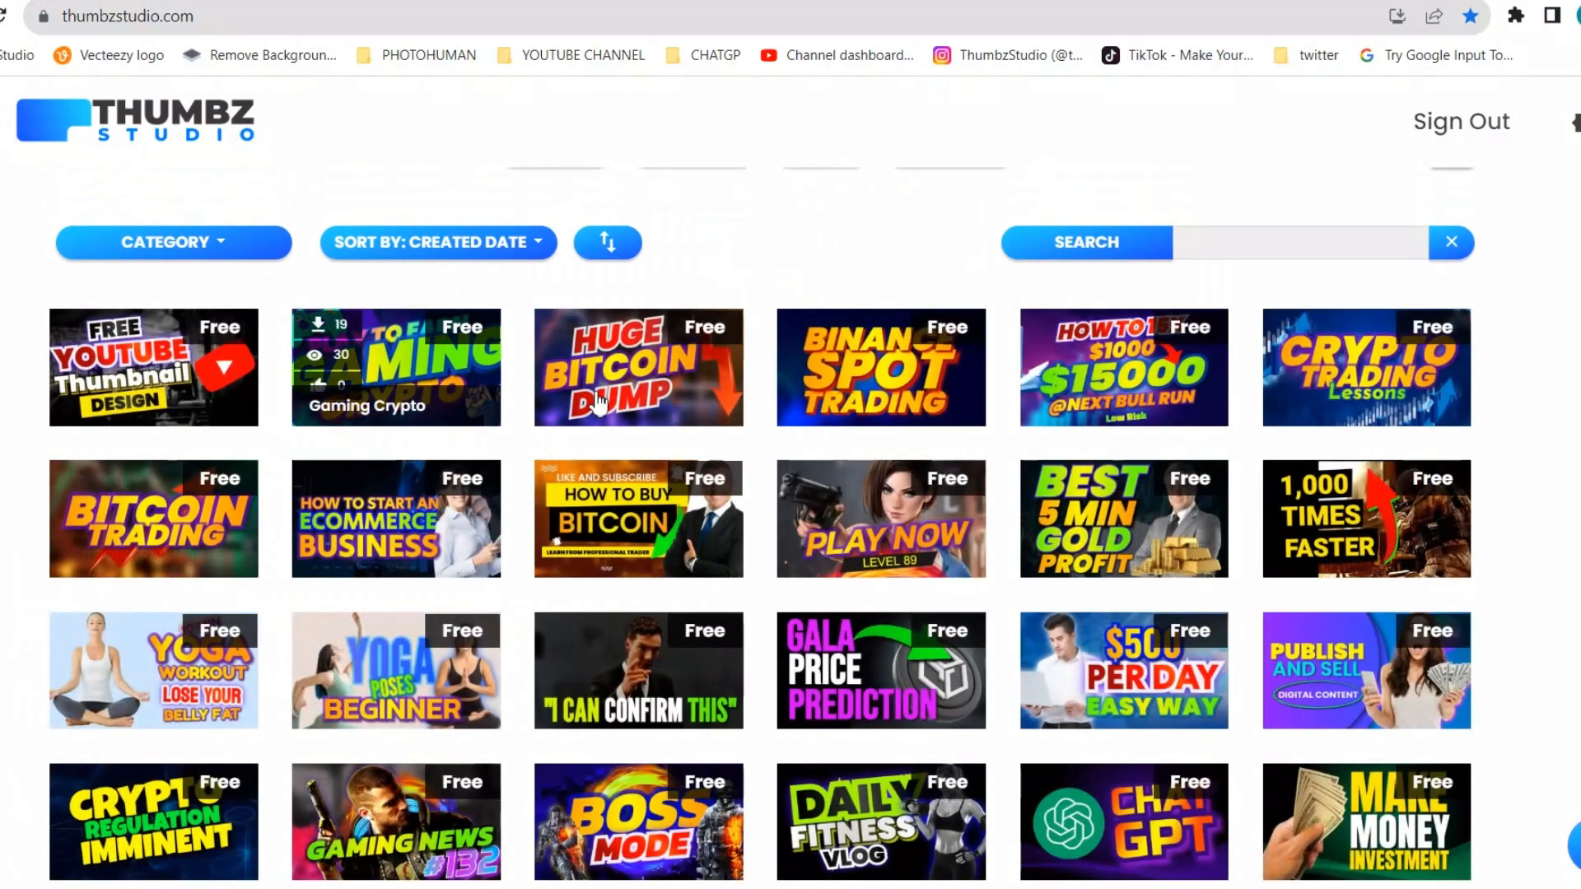
{"action": "left_click", "coordinate": [154, 370]}
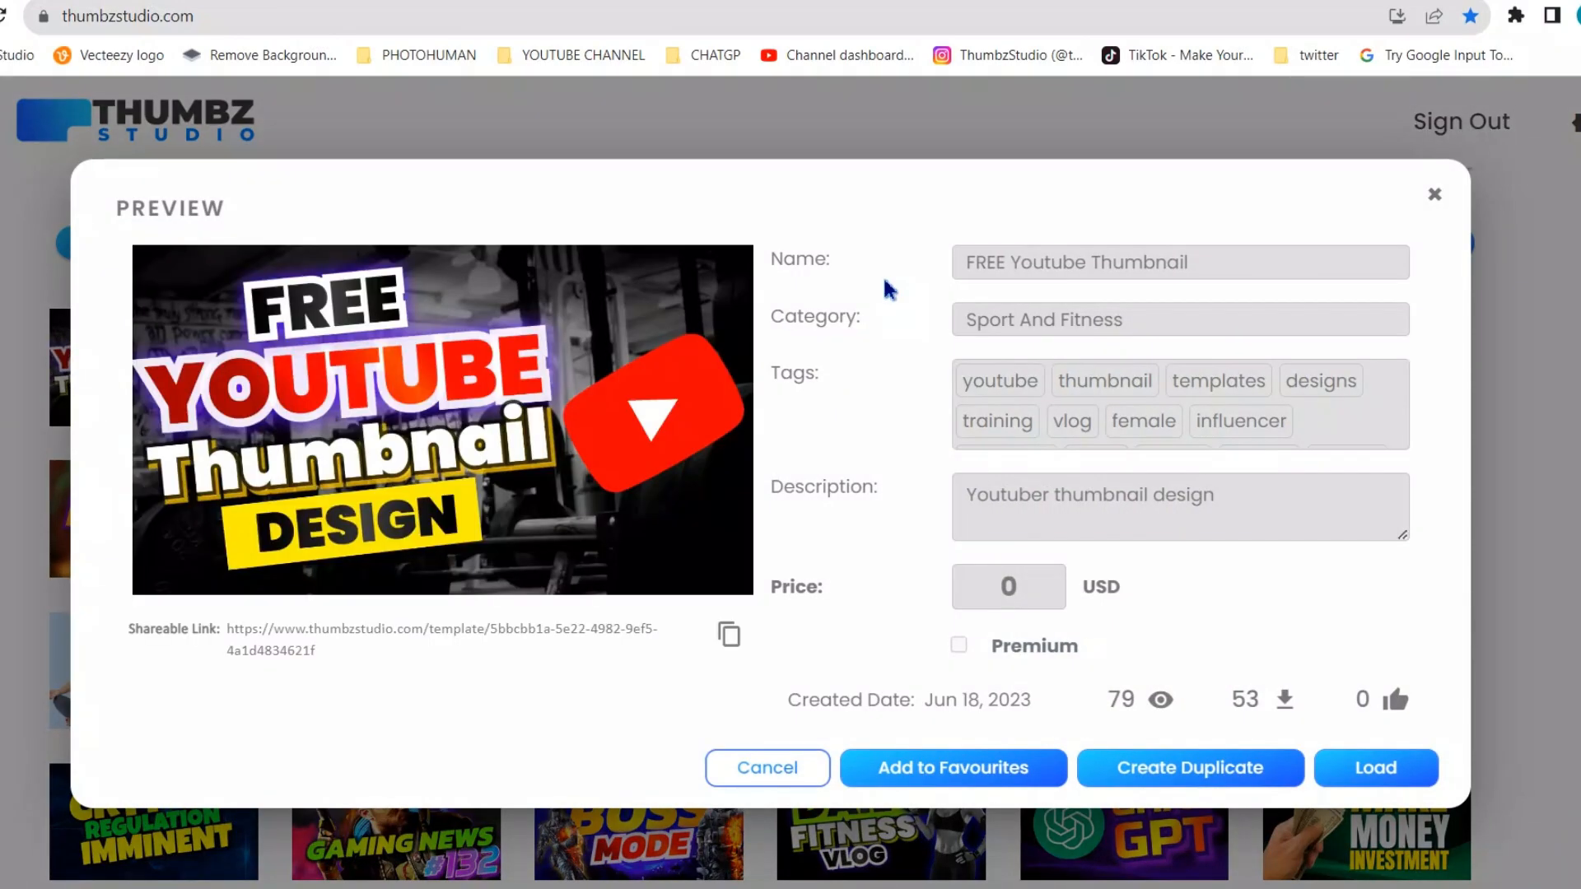
{"action": "left_click", "coordinate": [1369, 778]}
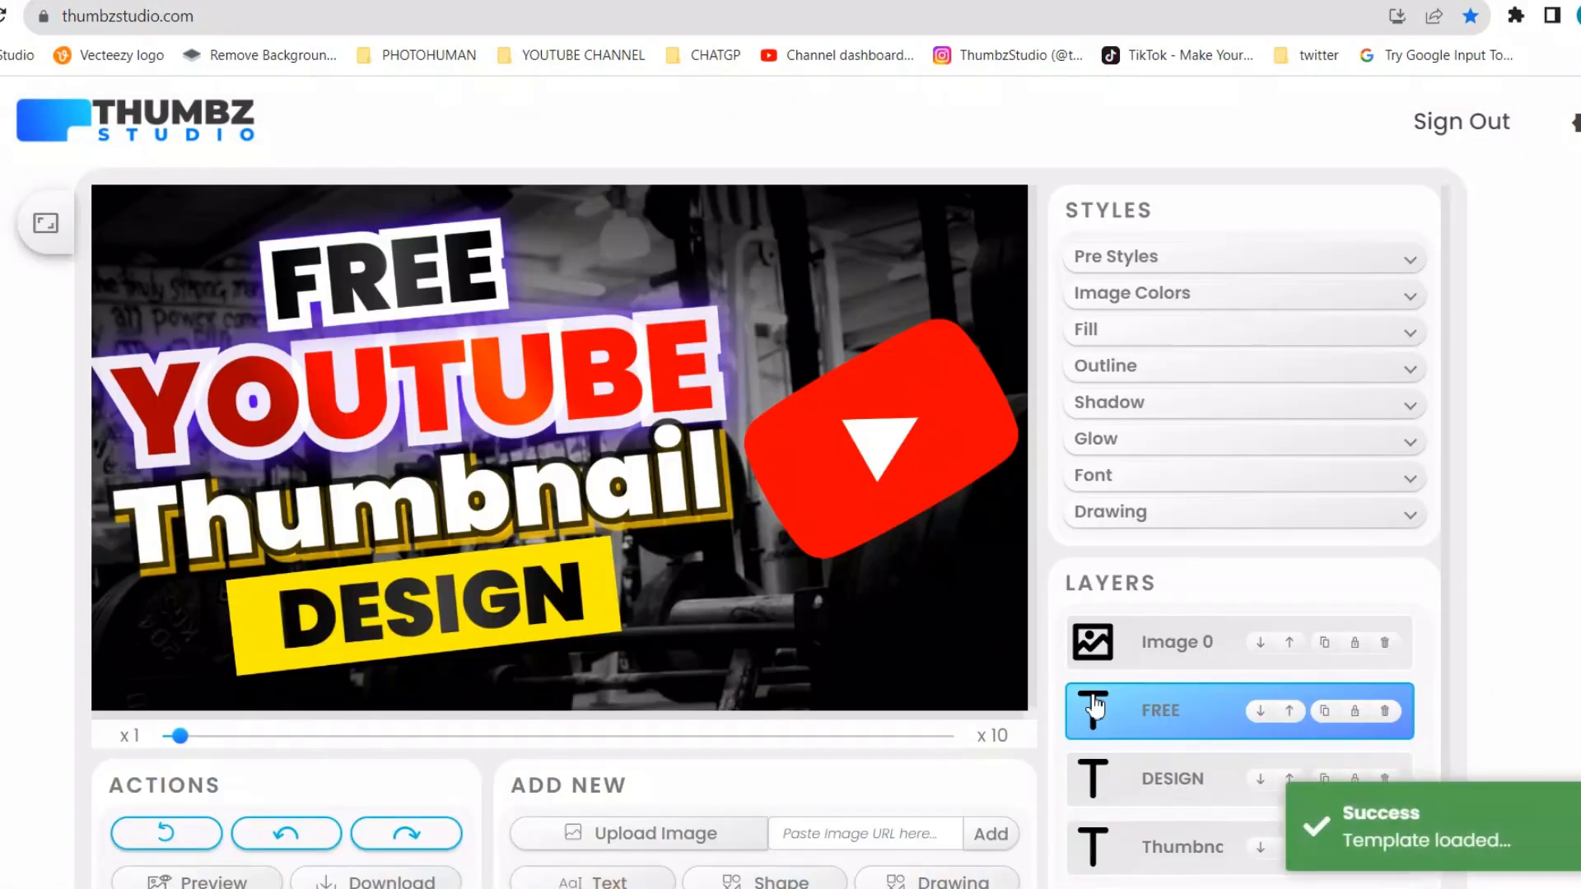
Step: Delete the gym background image layer from the template
{"action": "left_click_drag", "start_coordinate": [715, 578], "coordinate": [759, 562]}
{"action": "right_click", "coordinate": [754, 595]}
{"action": "left_click", "coordinate": [738, 644]}
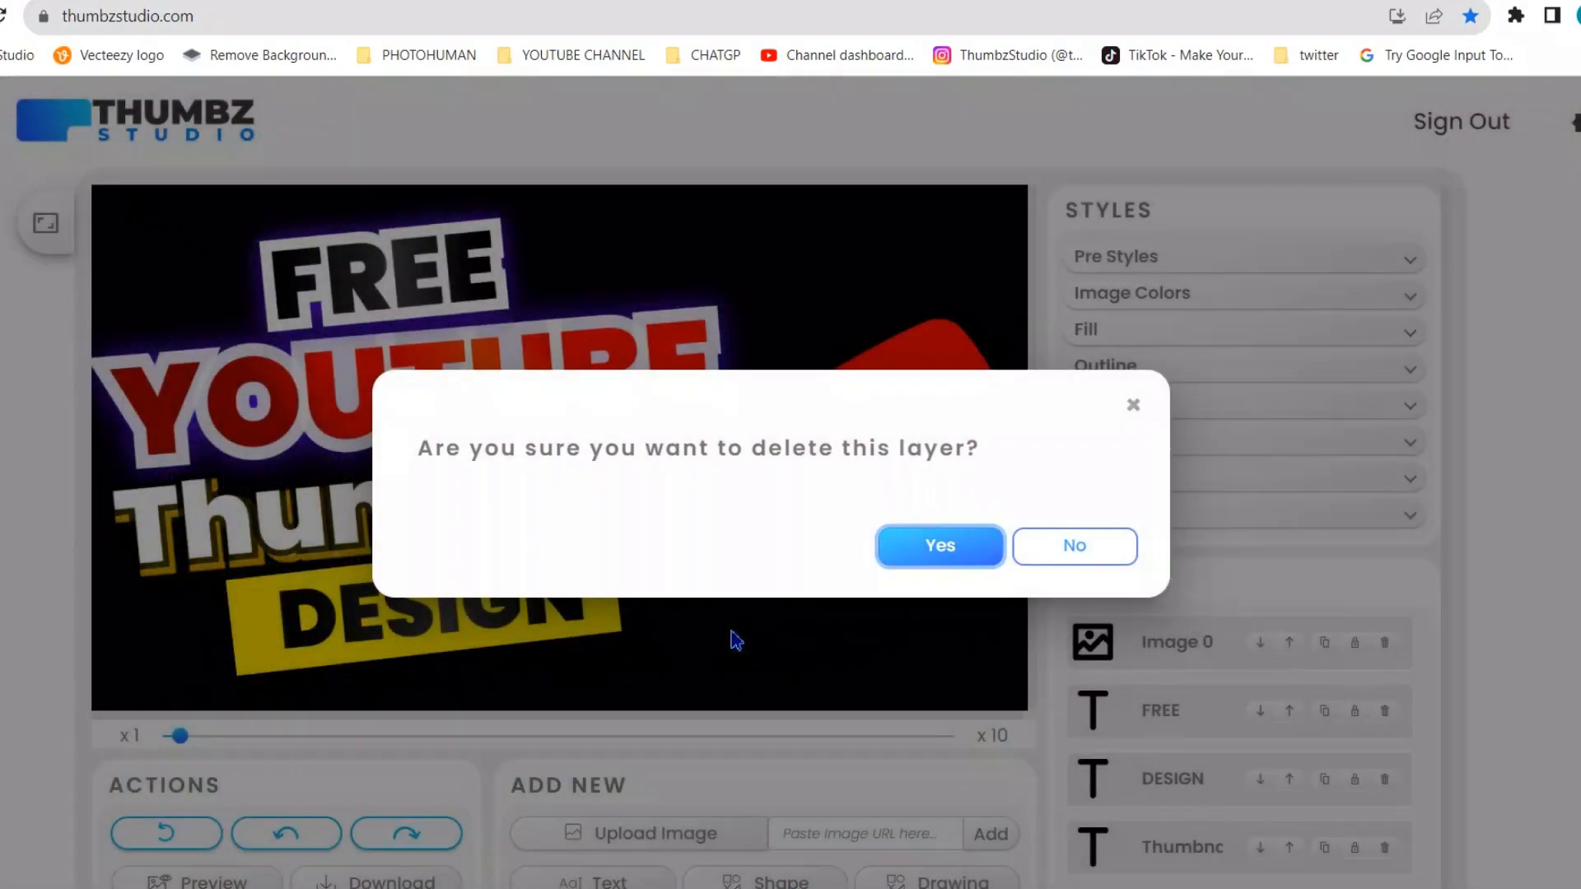
{"action": "key", "text": "Return"}
Step: Paste the copied cricket team photo onto the canvas and enlarge it to fill the whole thumbnail
{"action": "right_click", "coordinate": [436, 359]}
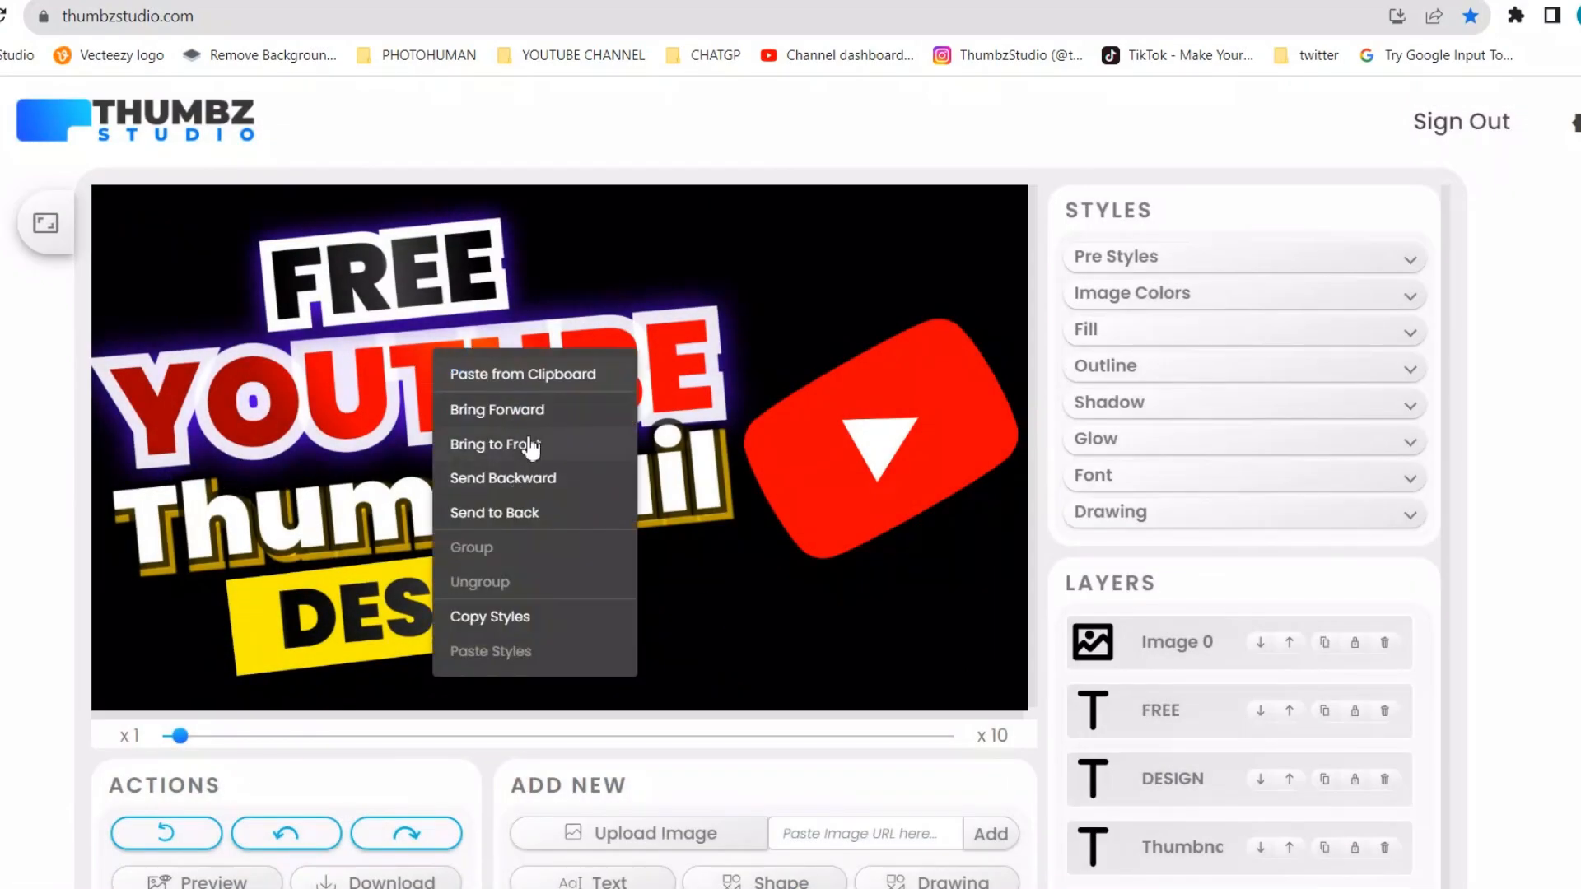
{"action": "left_click", "coordinate": [523, 373]}
{"action": "left_click_drag", "start_coordinate": [763, 573], "coordinate": [277, 294]}
{"action": "left_click_drag", "start_coordinate": [540, 422], "coordinate": [1048, 674]}
{"action": "left_click_drag", "start_coordinate": [800, 590], "coordinate": [774, 589]}
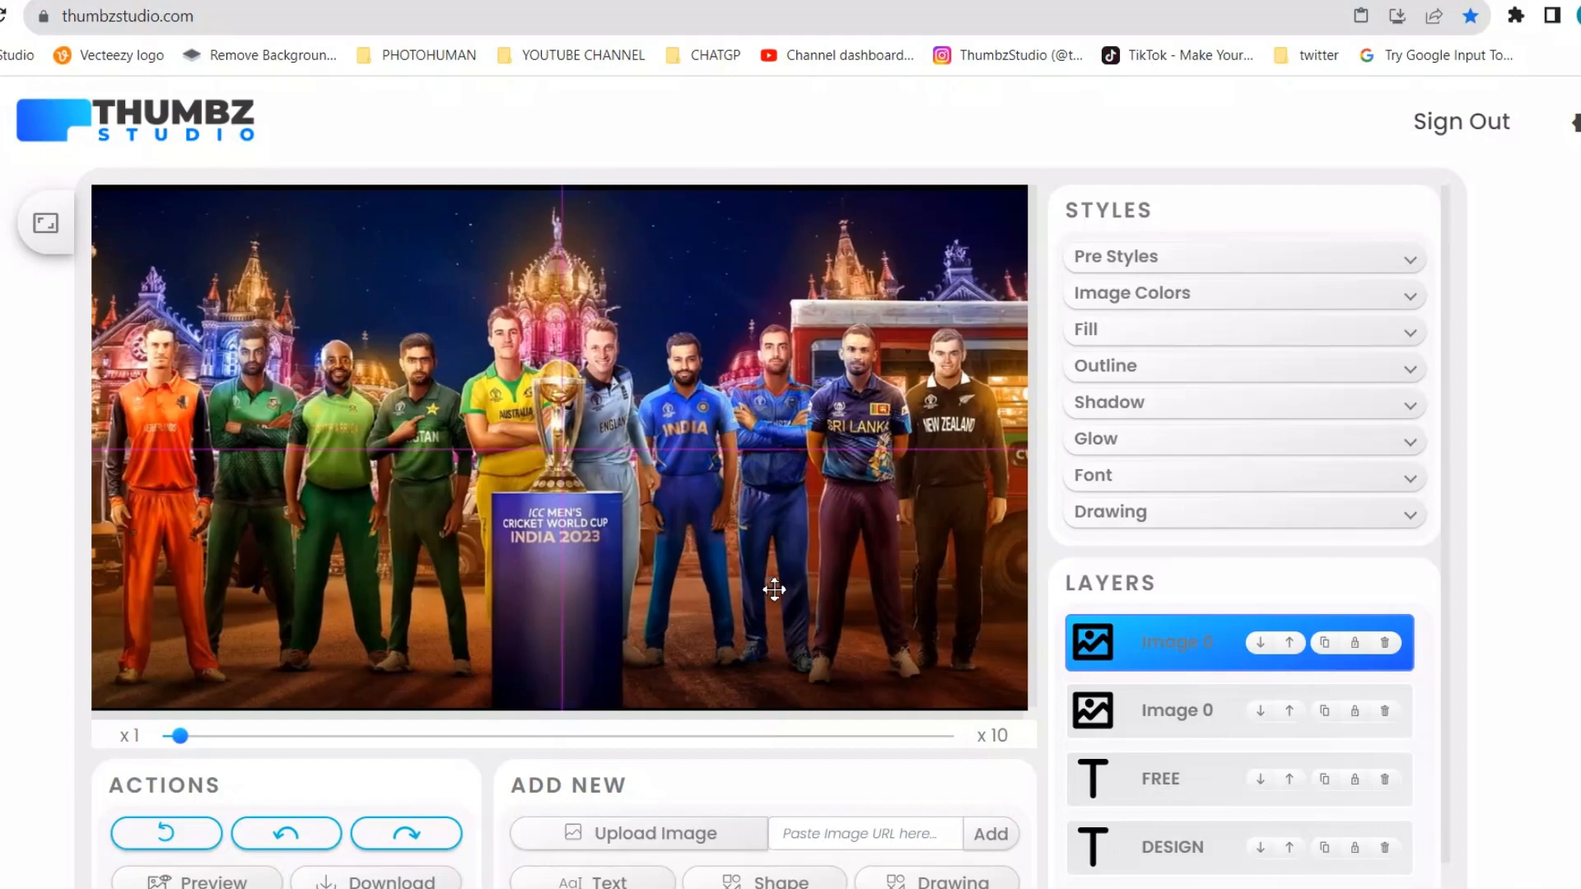
Step: Darken the cricket photo slightly with the Brightness adjustment and send it behind all other layers
{"action": "left_click", "coordinate": [1176, 299]}
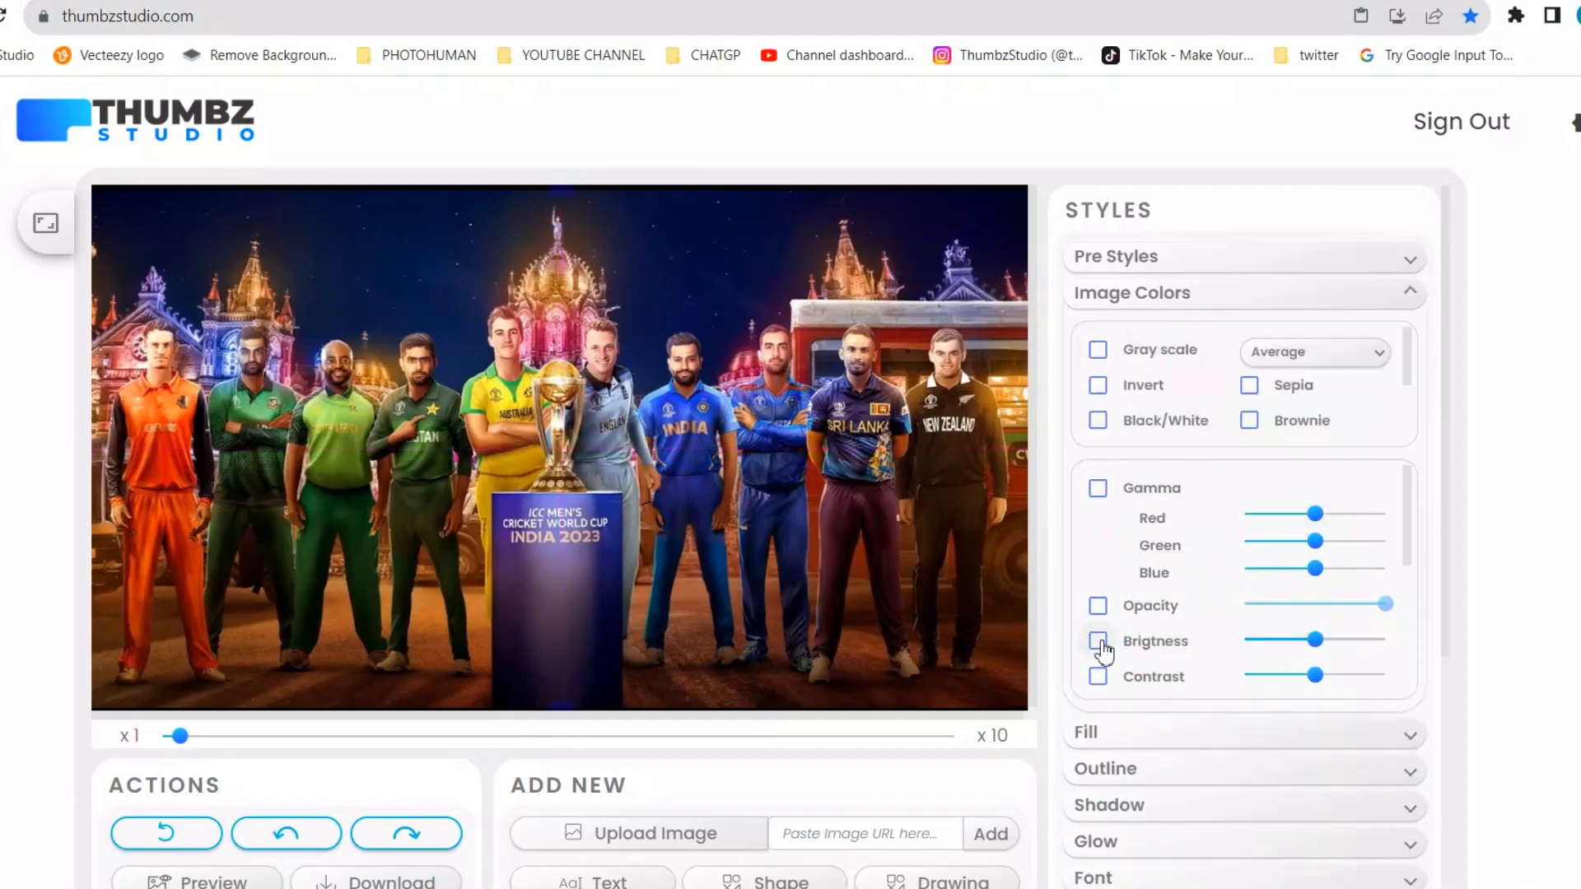
{"action": "left_click_drag", "start_coordinate": [1311, 639], "coordinate": [1315, 643]}
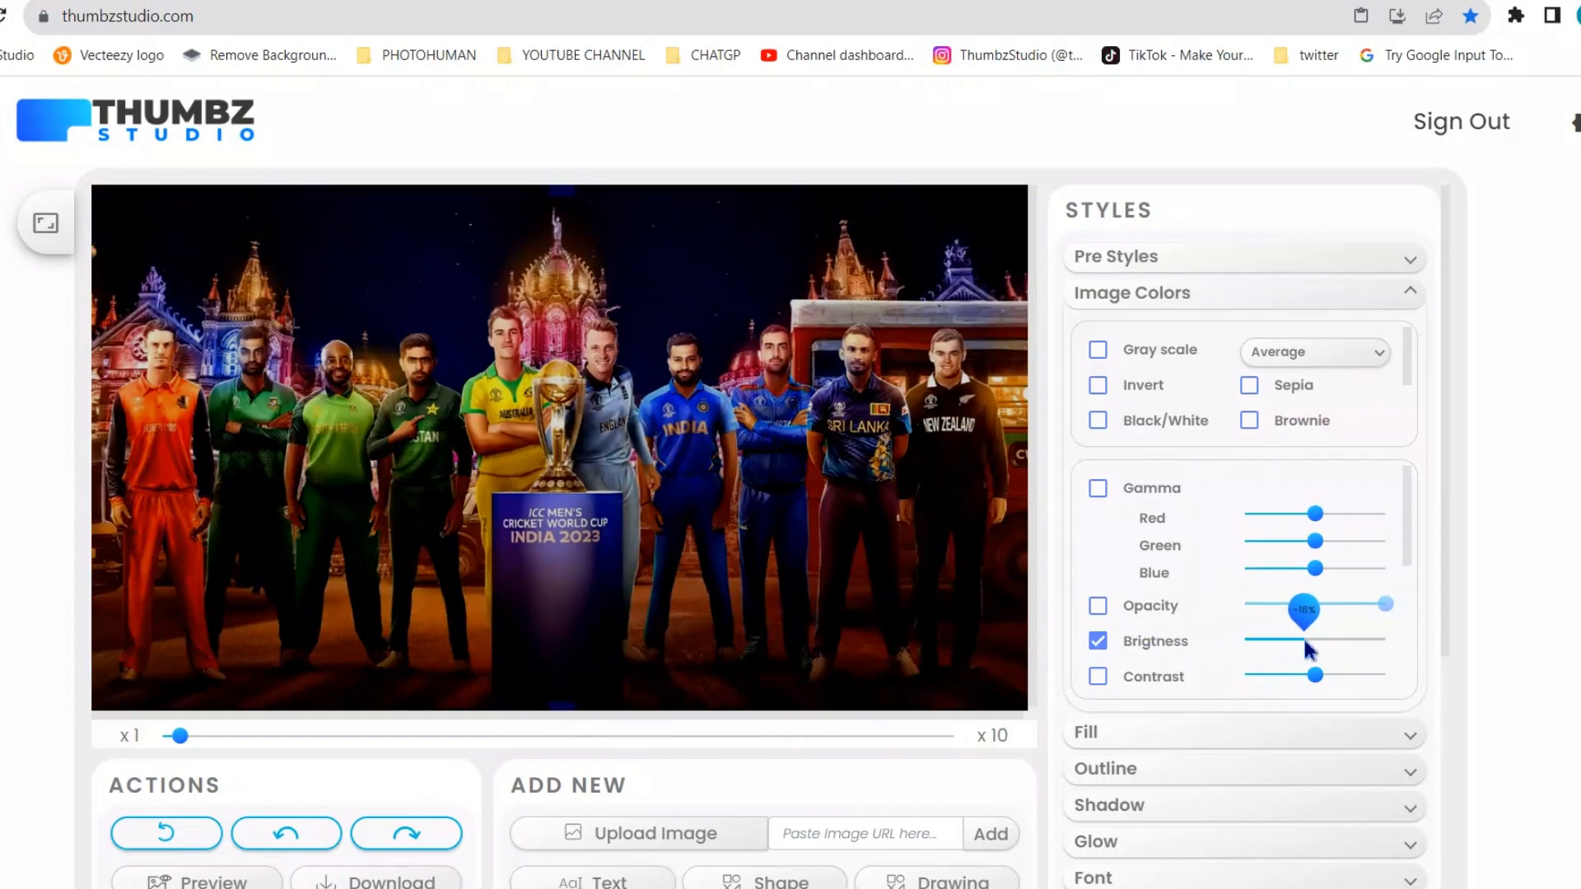
{"action": "right_click", "coordinate": [421, 375]}
{"action": "left_click", "coordinate": [466, 389]}
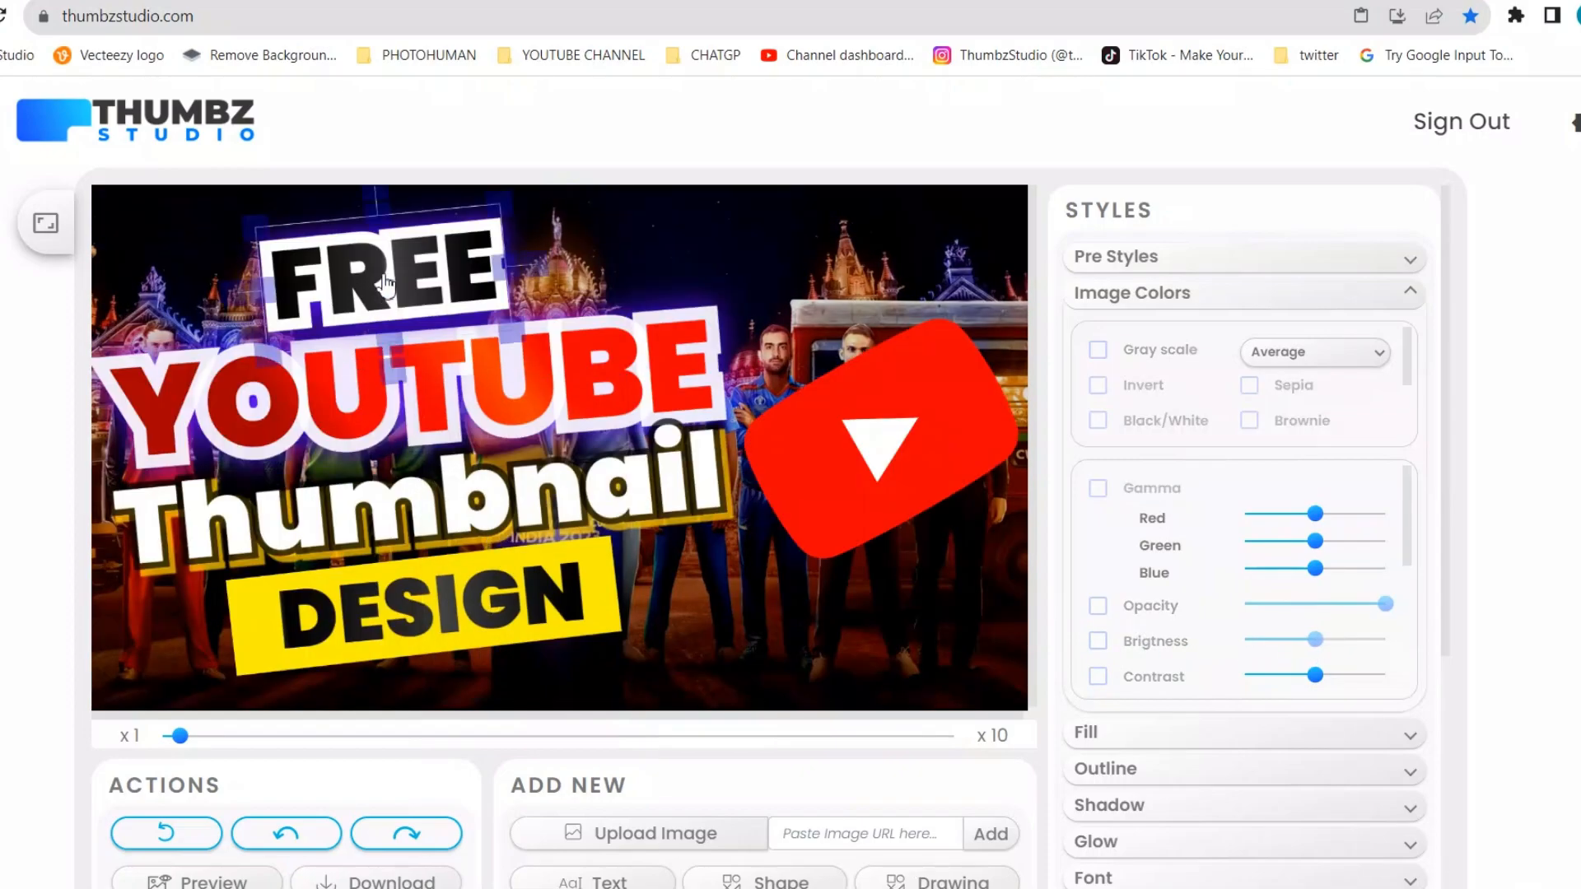
Step: Replace the heading text FREE with ICC MEN'S
{"action": "key", "text": "ctrl+a"}
{"action": "type", "text": "ICCM"}
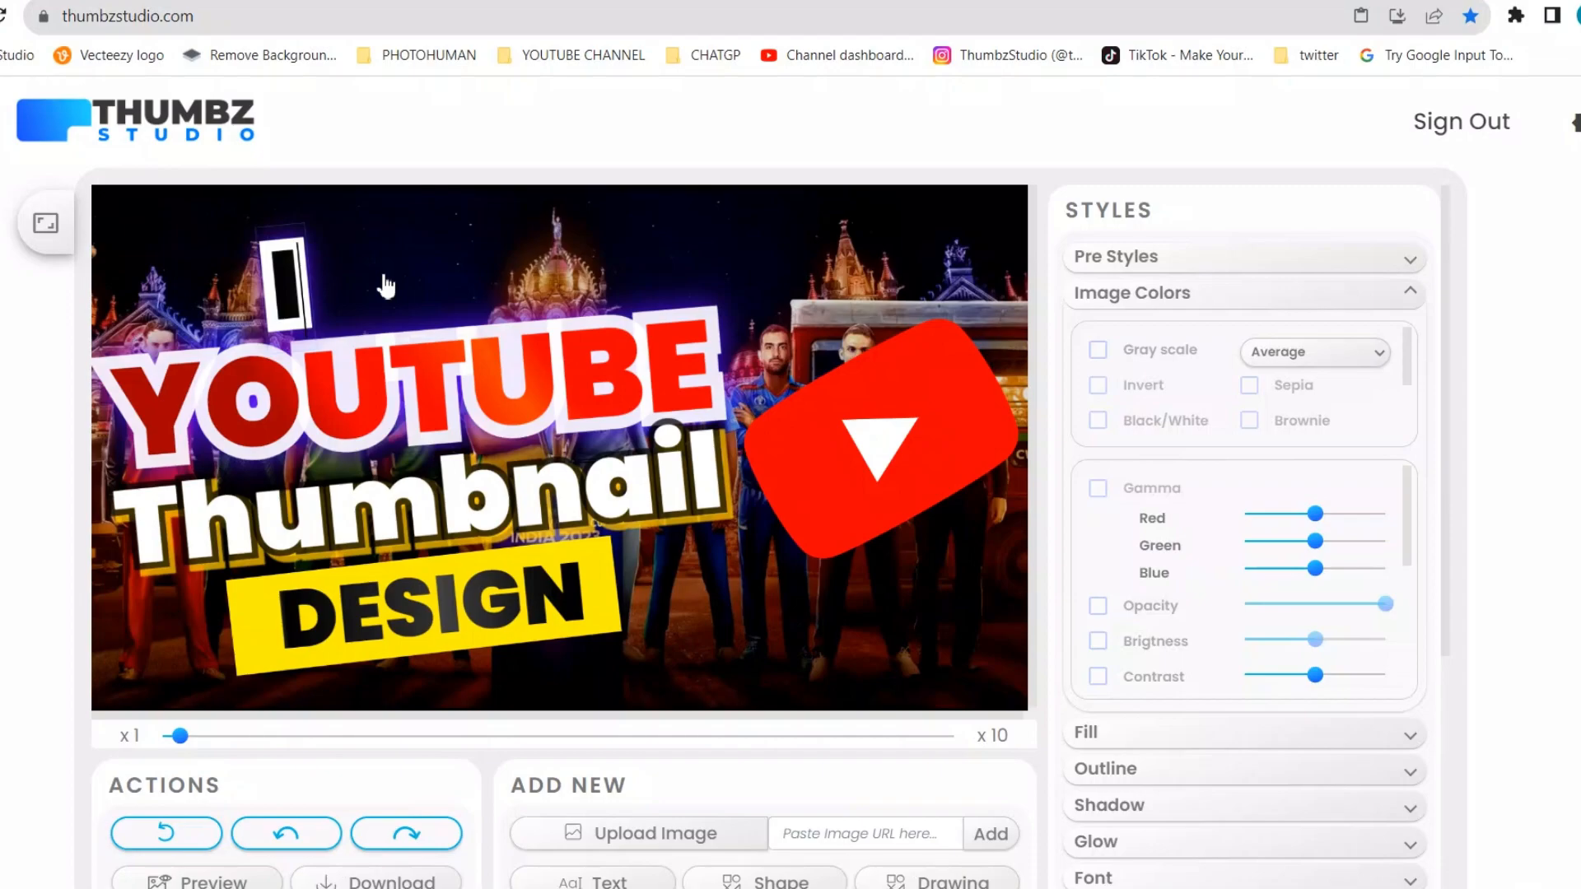
{"action": "type", "text": "EN'S"}
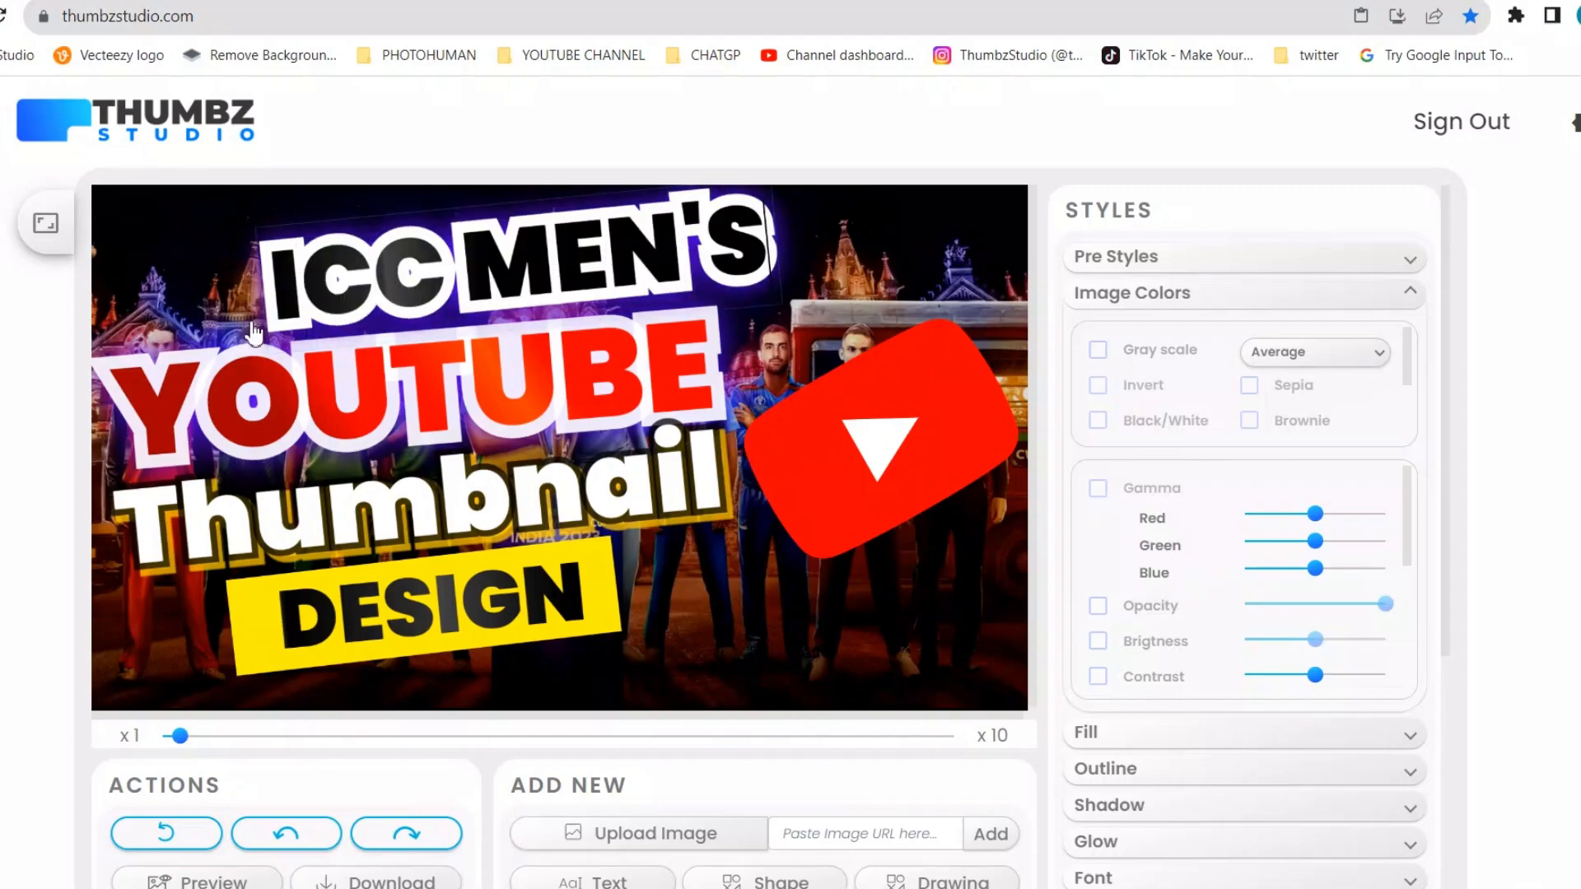
Step: Shrink the ICC MEN'S text and move it to the upper-left corner of the thumbnail
{"action": "left_click", "coordinate": [252, 325]}
{"action": "left_click", "coordinate": [268, 275]}
{"action": "left_click_drag", "start_coordinate": [265, 234], "coordinate": [424, 313]}
{"action": "left_click_drag", "start_coordinate": [576, 284], "coordinate": [224, 271]}
Step: Nudge the Thumbnail text up and to the right, and replace the YOUTUBE text with CRICKET WORLD CUP
{"action": "left_click", "coordinate": [597, 523]}
{"action": "mouse_move", "coordinate": [597, 522]}
{"action": "left_mouse_down"}
{"action": "mouse_move", "coordinate": [622, 486]}
{"action": "mouse_move", "coordinate": [620, 506]}
{"action": "left_mouse_up"}
{"action": "left_click", "coordinate": [305, 384]}
{"action": "key", "text": "ctrl+a"}
{"action": "type", "text": "CR"}
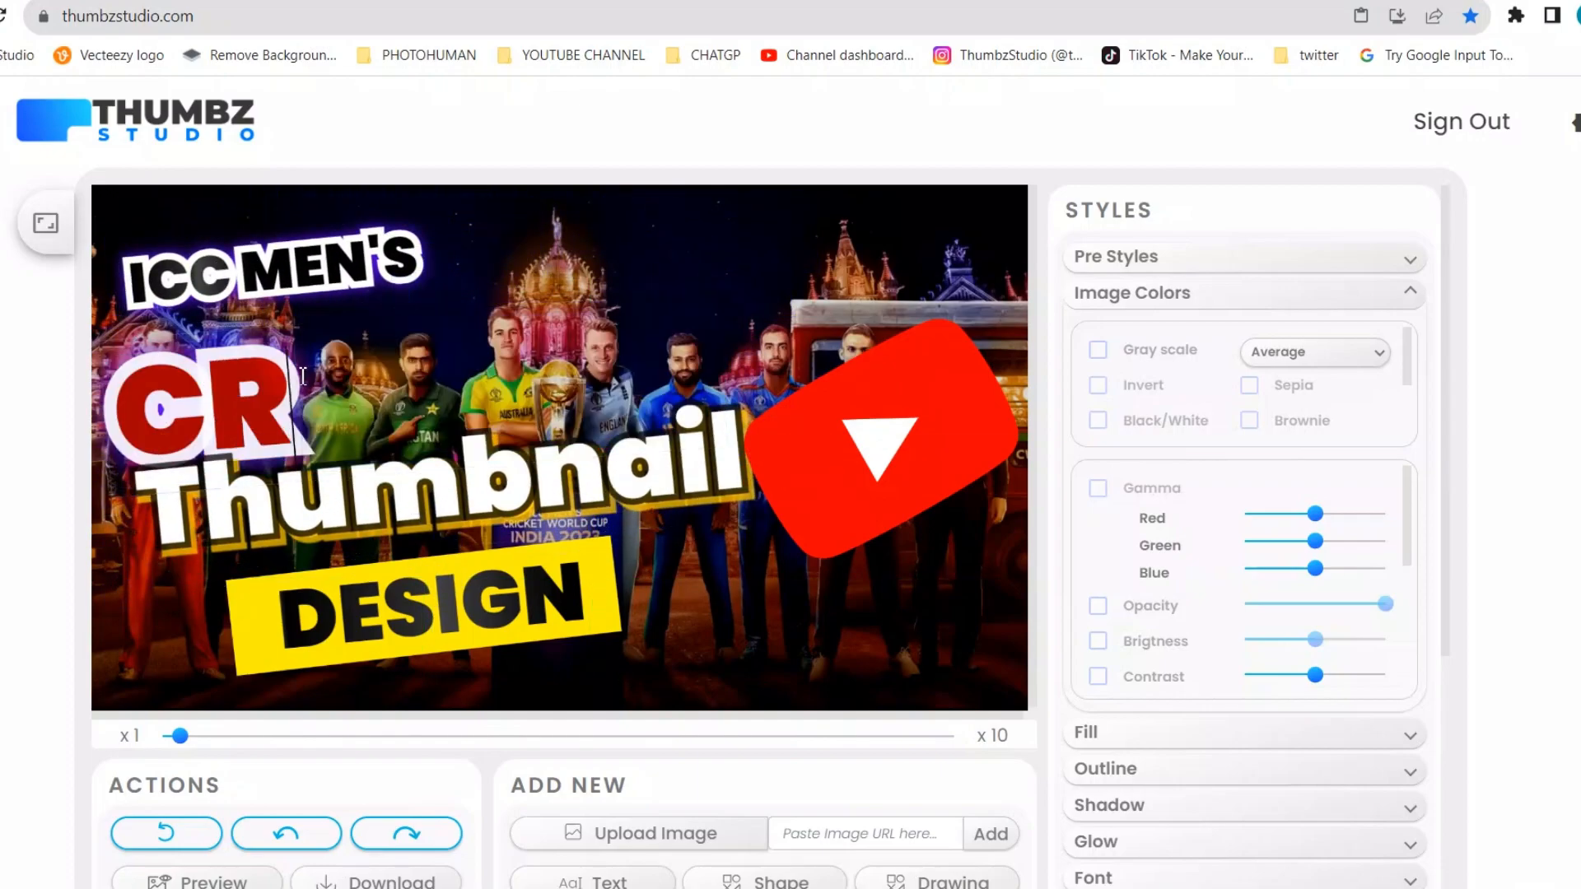
{"action": "type", "text": "ICKET WORL"}
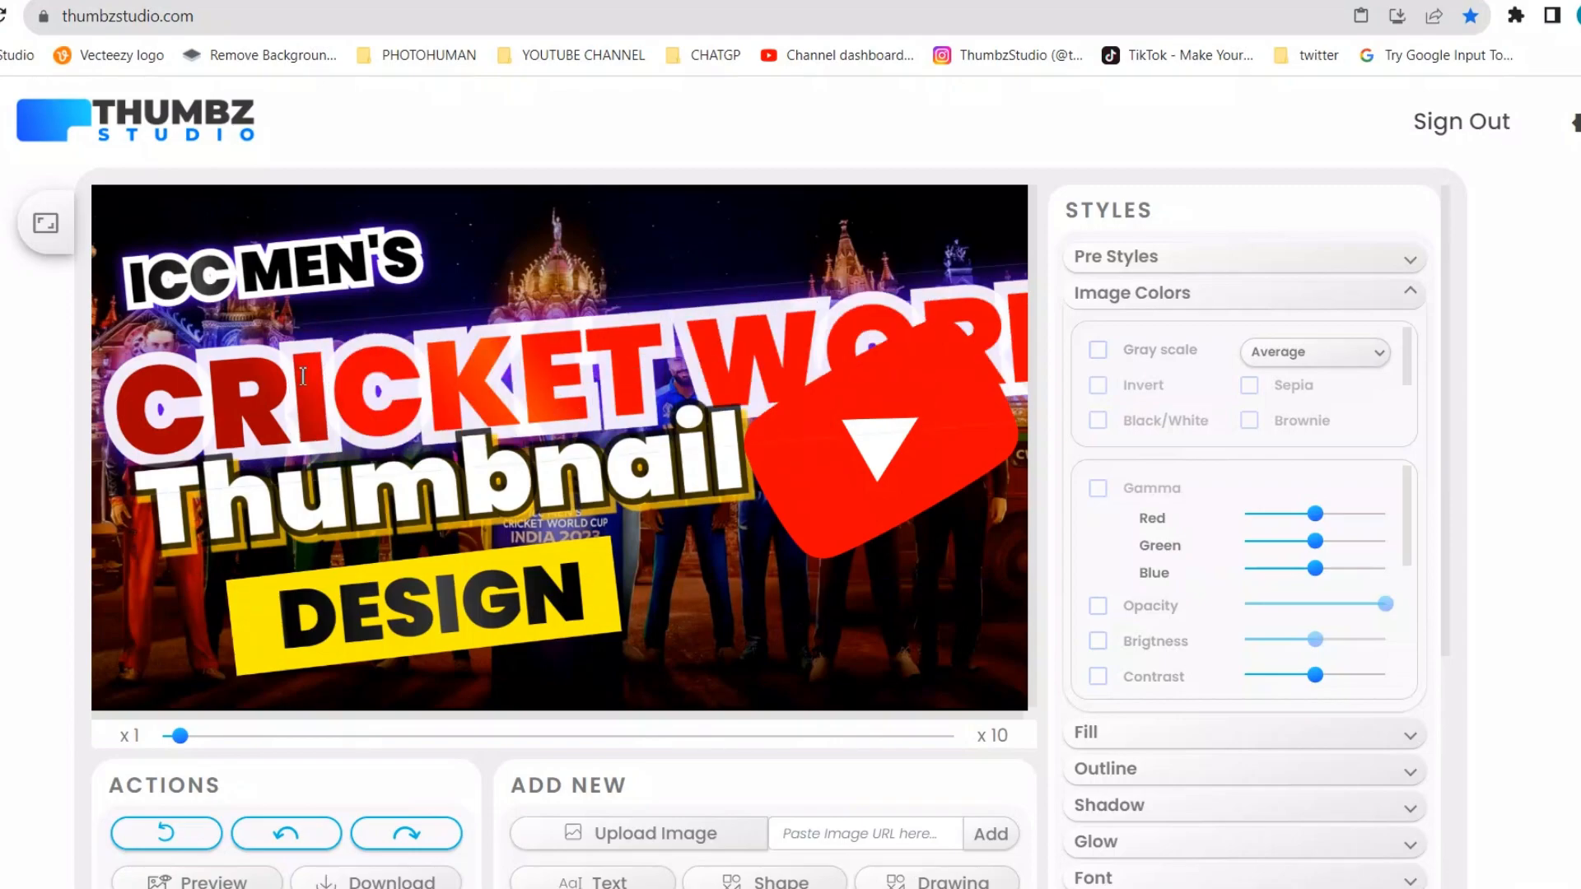
Step: Shrink the CRICKET WORLD CUP text and move it up under the ICC MEN'S heading
{"action": "left_click", "coordinate": [541, 281]}
{"action": "left_click", "coordinate": [346, 375]}
{"action": "left_click_drag", "start_coordinate": [97, 344], "coordinate": [460, 359]}
{"action": "left_click_drag", "start_coordinate": [553, 401], "coordinate": [192, 377]}
Step: Try the Bangers and Bungee Shade fonts on the CRICKET WORLD CUP text, and undo the font changes
{"action": "scroll", "coordinate": [1130, 733], "scroll_direction": "down", "scroll_amount": 1}
{"action": "left_click", "coordinate": [1118, 771]}
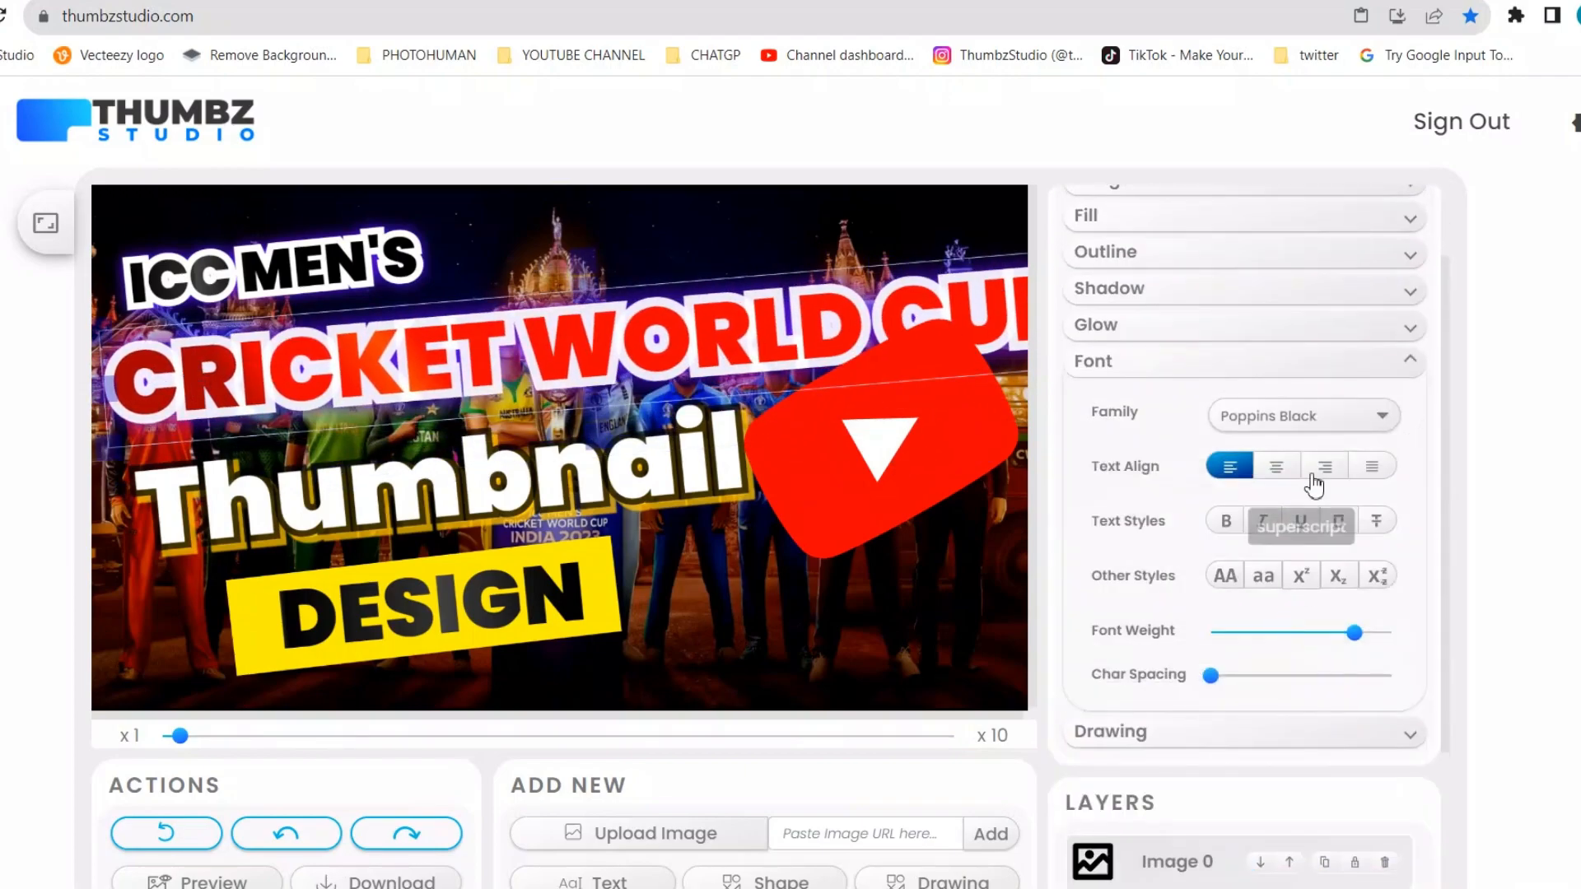
{"action": "left_click", "coordinate": [1226, 420]}
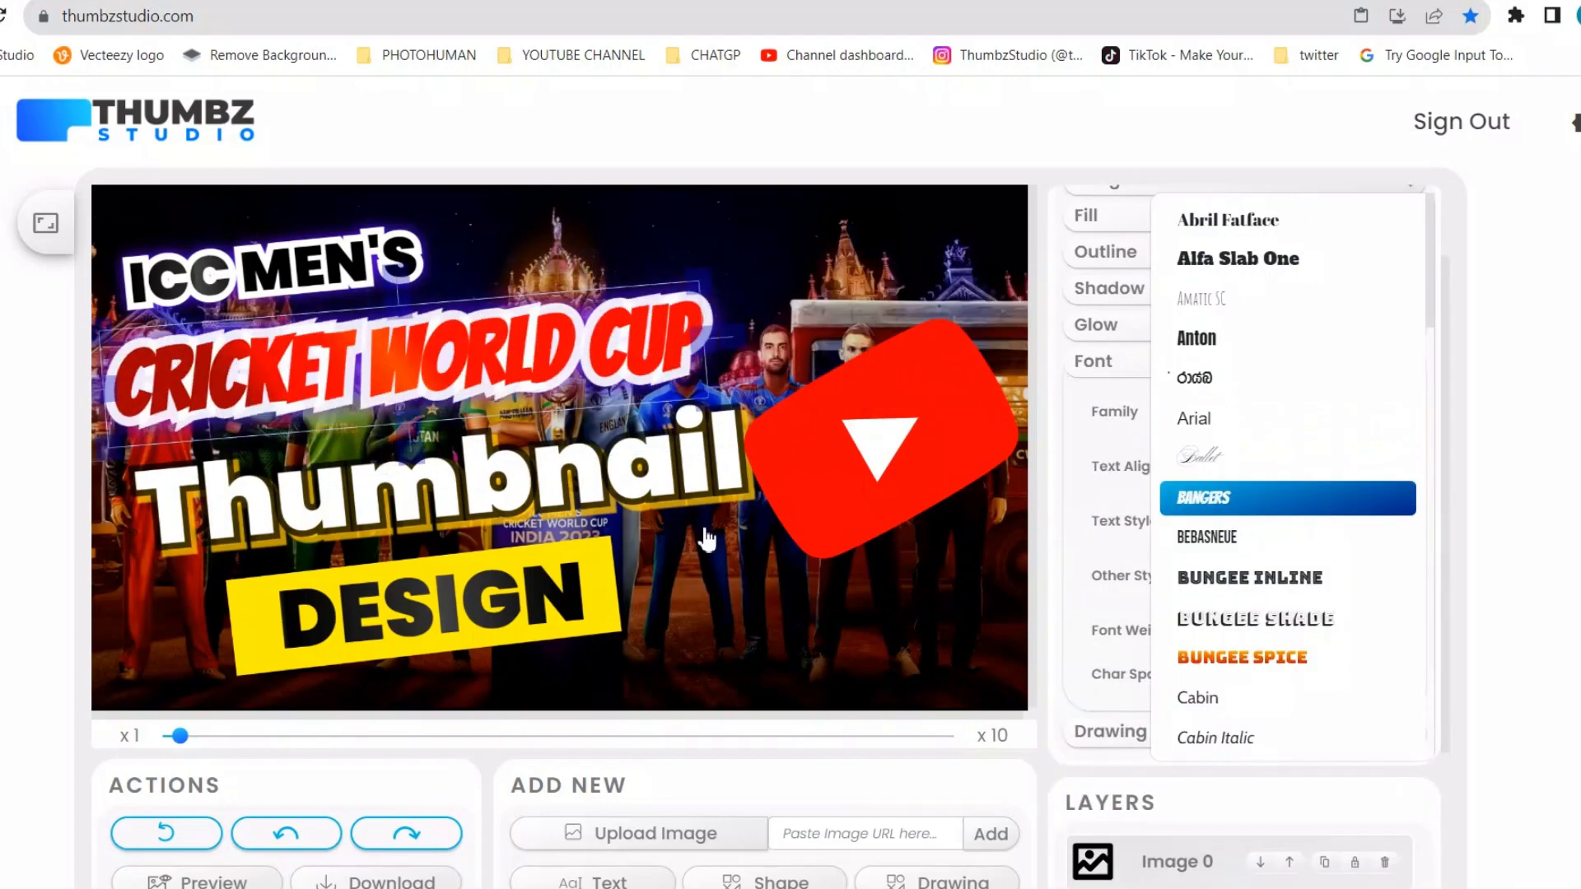
{"action": "left_click", "coordinate": [1238, 627]}
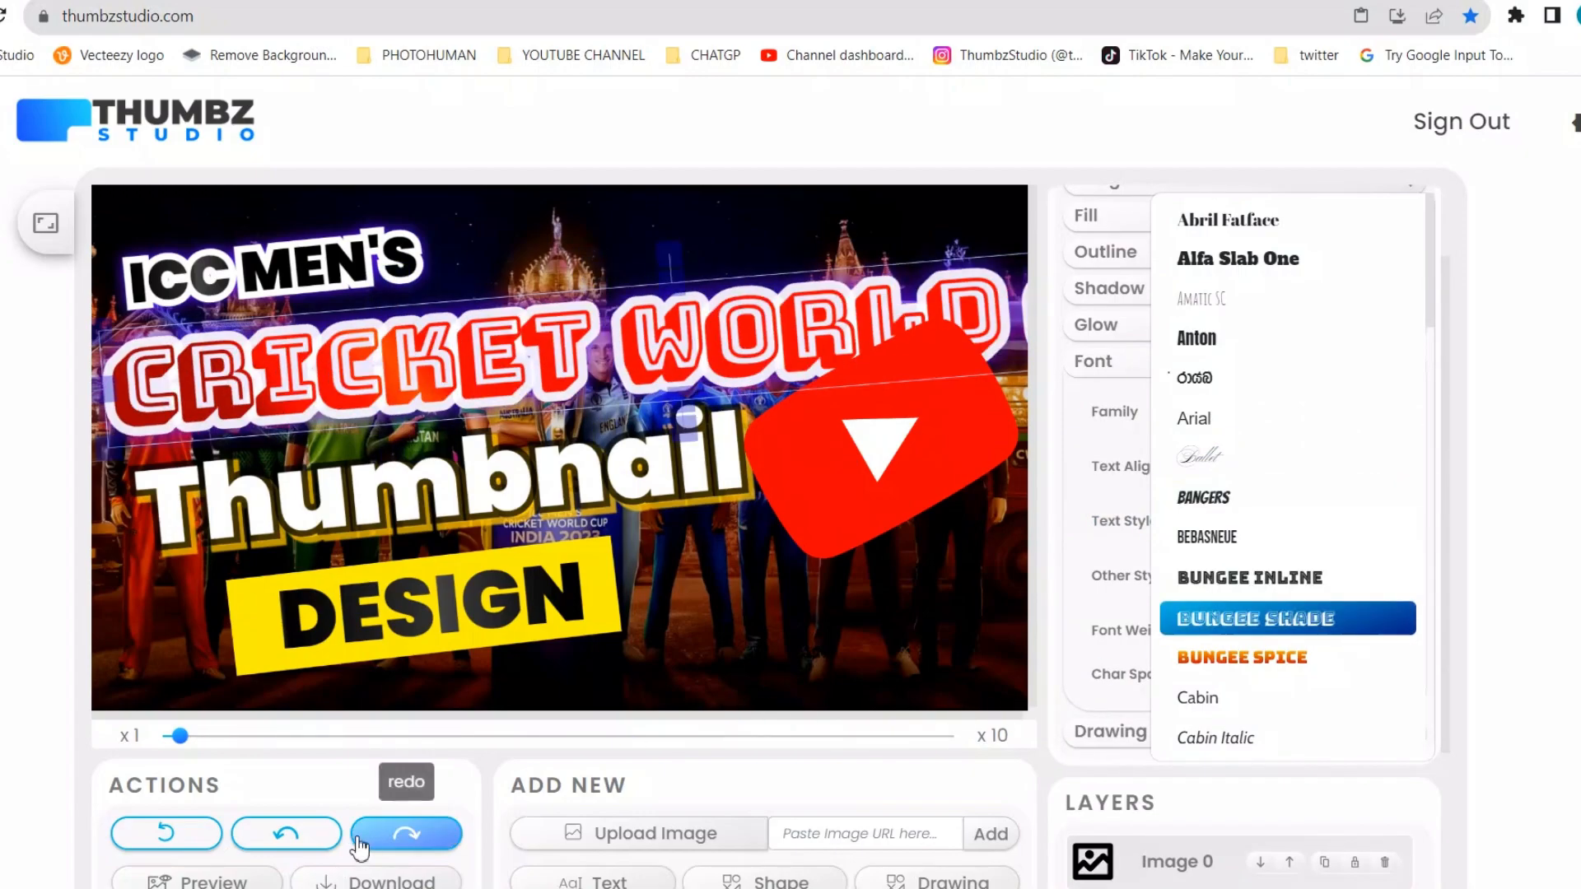
{"action": "left_click", "coordinate": [315, 836]}
Step: Adjust the CRICKET WORLD CUP text on the canvas and shorten its wording to CRICKET WORLD
{"action": "left_click_drag", "start_coordinate": [794, 375], "coordinate": [461, 378]}
{"action": "left_click_drag", "start_coordinate": [743, 332], "coordinate": [667, 337]}
{"action": "left_click", "coordinate": [1001, 320]}
{"action": "key", "text": "BackSpace"}
{"action": "key", "text": "BackSpace"}
{"action": "key", "text": "BackSpace"}
{"action": "left_click", "coordinate": [985, 322]}
Step: Tilt the CRICKET WORLD text upward more steeply, shrink it and place it directly beneath ICC MEN'S
{"action": "left_click", "coordinate": [767, 329]}
{"action": "left_click_drag", "start_coordinate": [450, 287], "coordinate": [440, 288]}
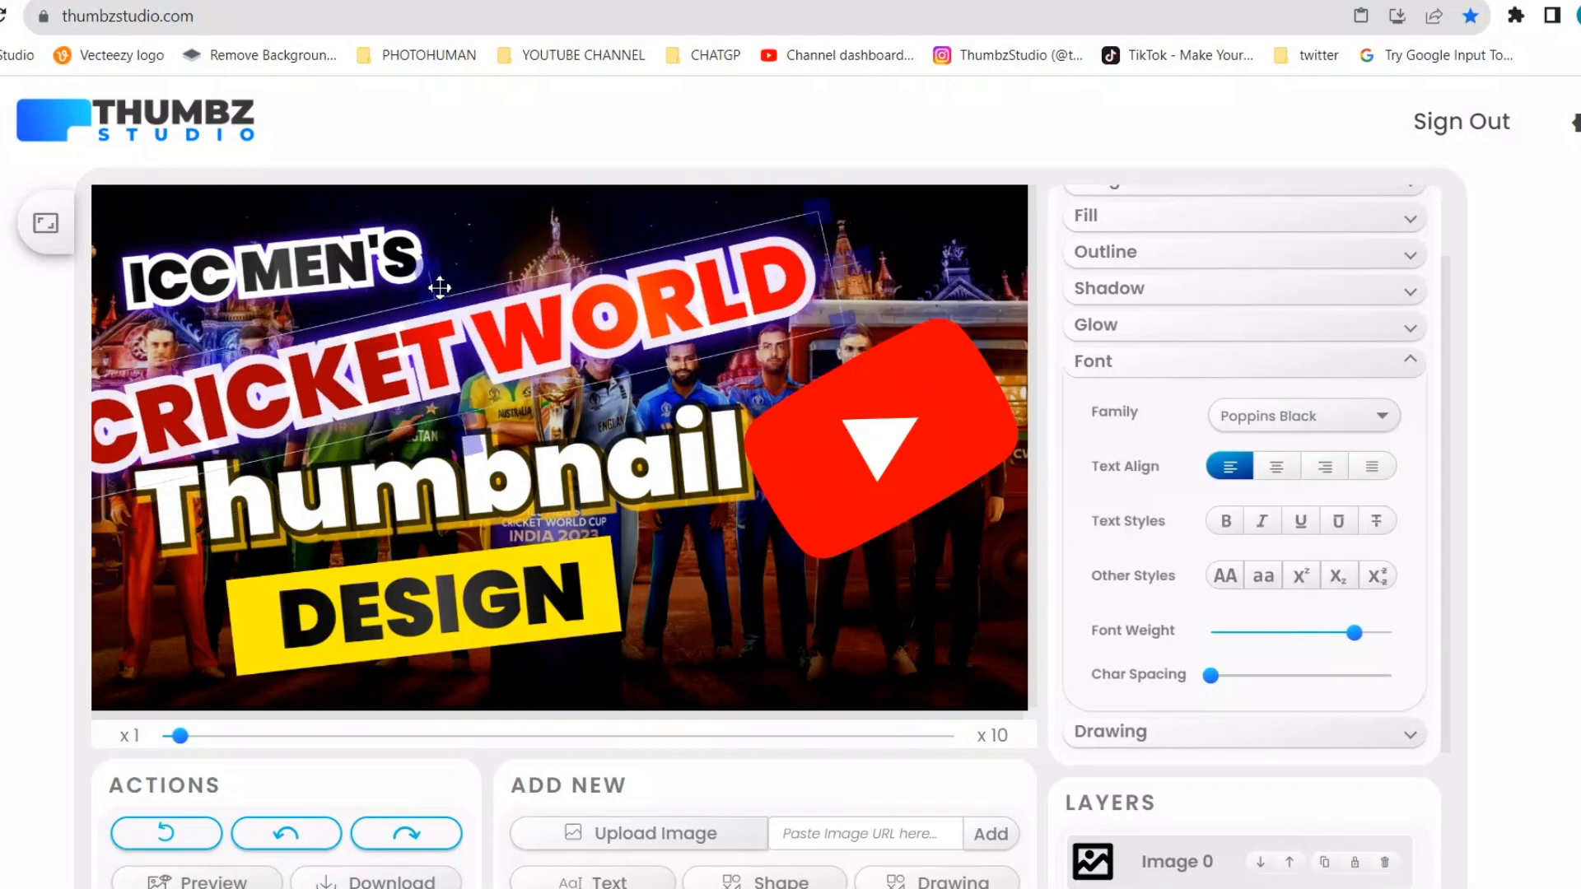
{"action": "left_click_drag", "start_coordinate": [838, 318], "coordinate": [643, 335]}
{"action": "left_click_drag", "start_coordinate": [480, 340], "coordinate": [504, 294]}
{"action": "left_click_drag", "start_coordinate": [303, 278], "coordinate": [302, 274]}
{"action": "left_click", "coordinate": [299, 329]}
{"action": "left_click_drag", "start_coordinate": [299, 334], "coordinate": [305, 326]}
Step: Replace the Thumbnail text with CUP
{"action": "left_click", "coordinate": [350, 480]}
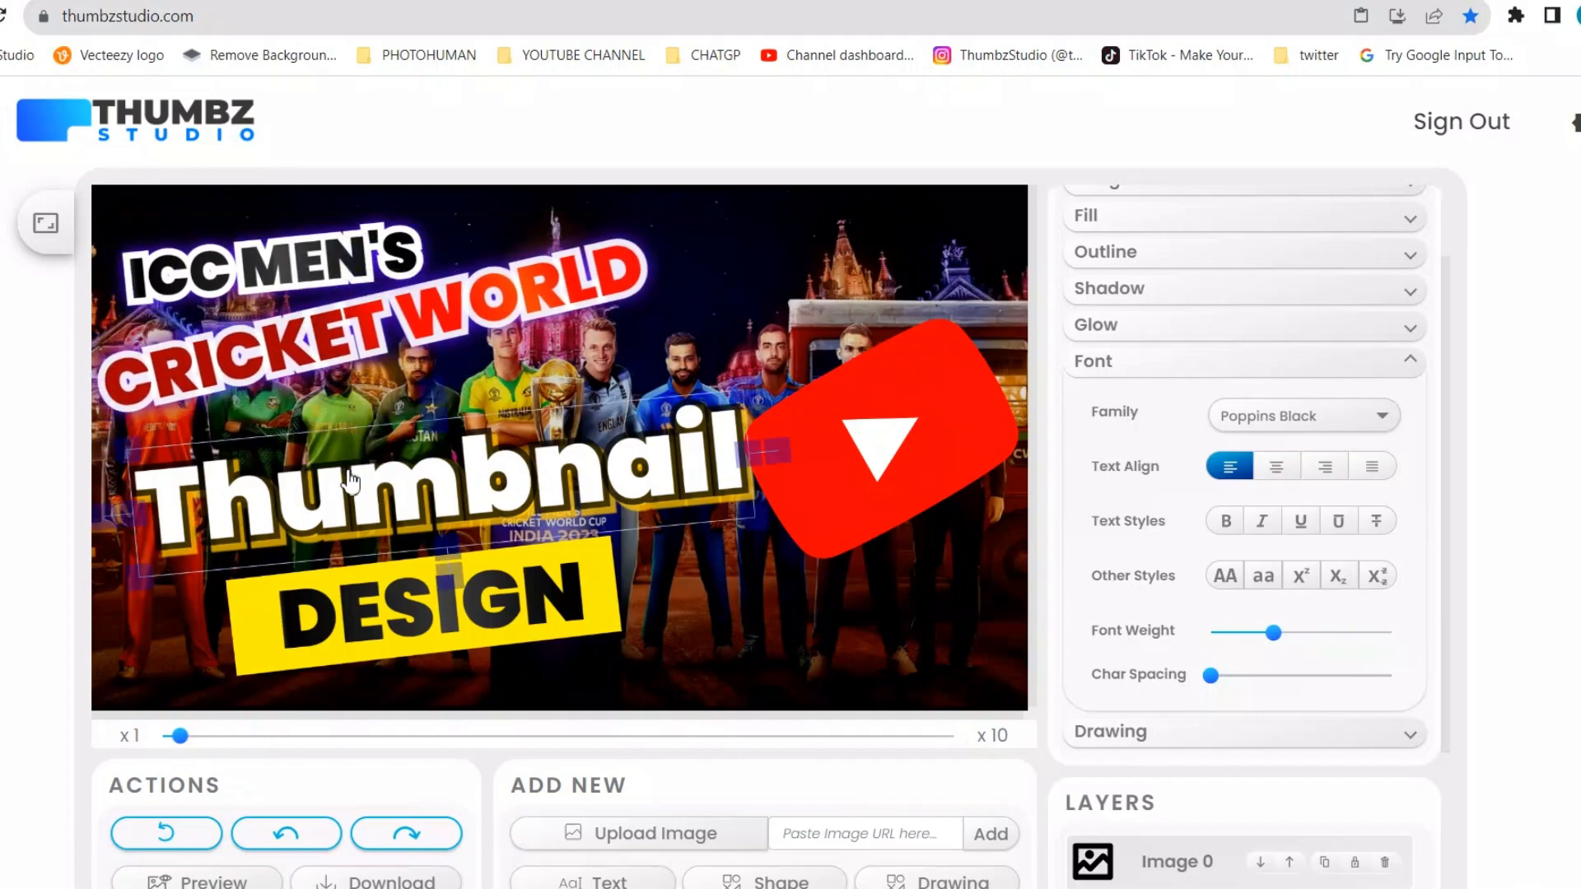
{"action": "double_click", "coordinate": [368, 491]}
{"action": "type", "text": "CUP"}
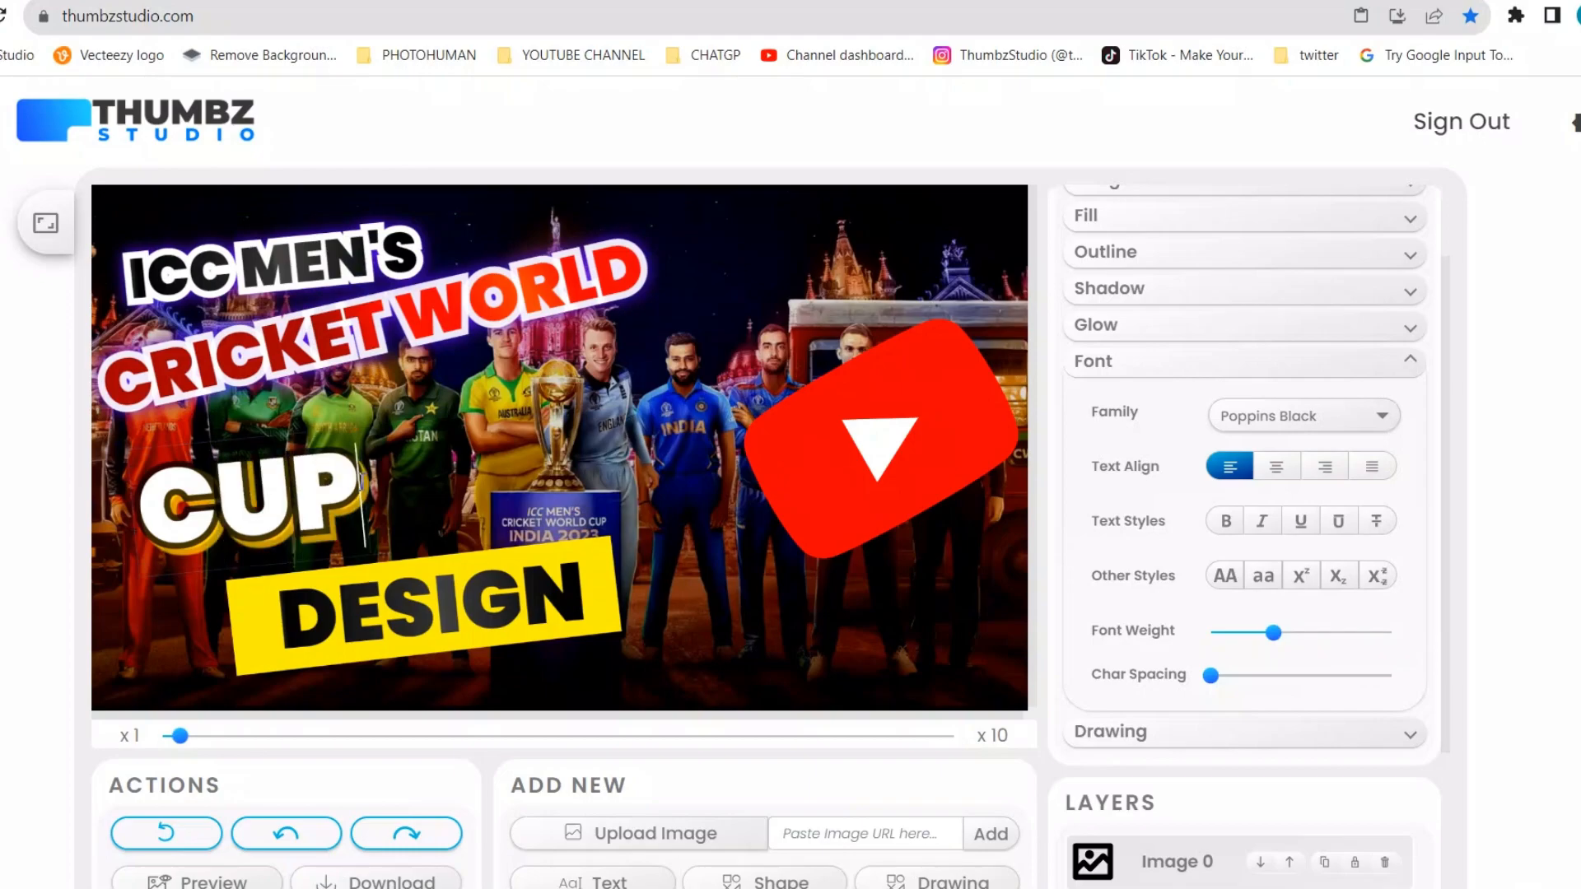
{"action": "left_click", "coordinate": [300, 491]}
{"action": "left_click", "coordinate": [215, 577]}
Step: Enlarge the CUP text and position it beneath the CRICKET WORLD line
{"action": "left_click", "coordinate": [256, 519]}
{"action": "left_click_drag", "start_coordinate": [356, 431], "coordinate": [434, 377]}
{"action": "left_click_drag", "start_coordinate": [327, 434], "coordinate": [373, 411]}
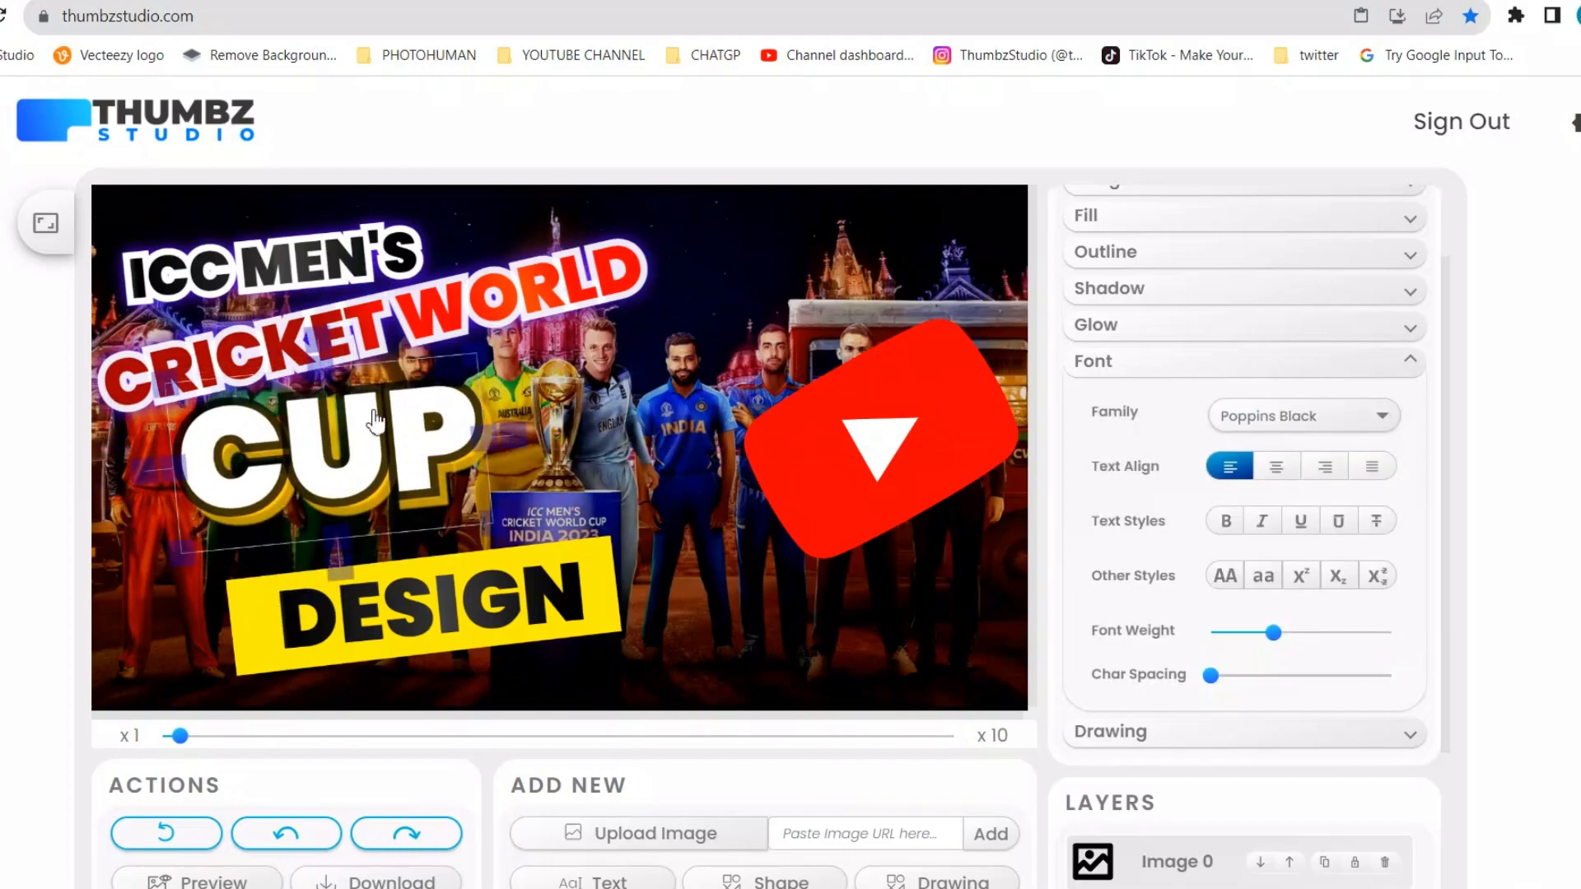
Step: Replace DESIGN with INDIA 2023 and shrink the text and its yellow box to match each other
{"action": "left_click", "coordinate": [422, 626]}
{"action": "double_click", "coordinate": [422, 626]}
{"action": "type", "text": "INDIA 2023"}
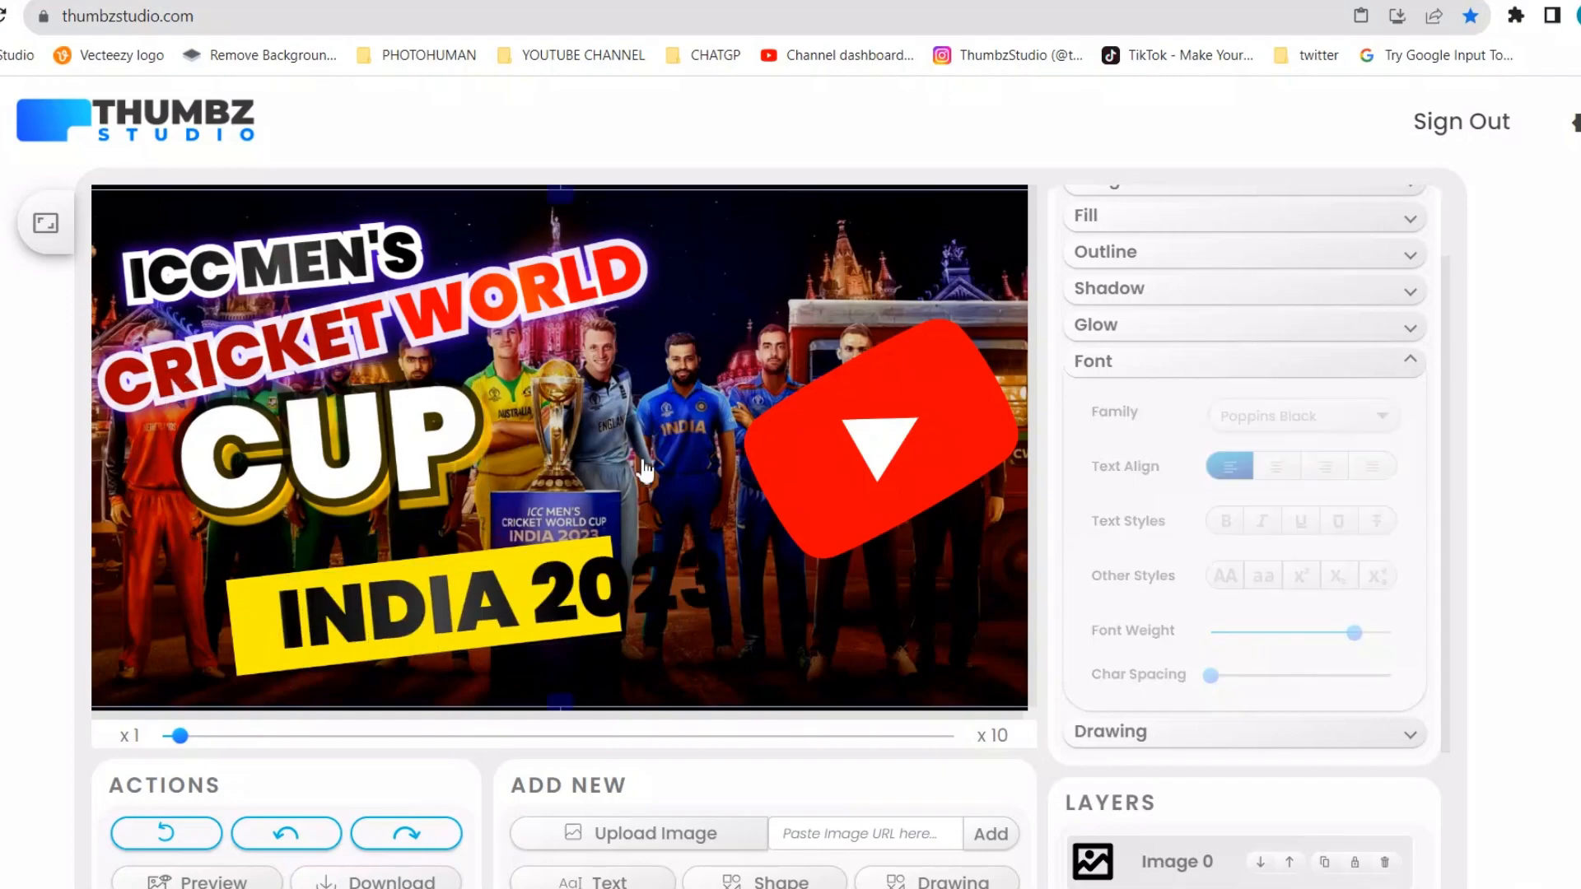
{"action": "left_click_drag", "start_coordinate": [717, 634], "coordinate": [556, 627]}
{"action": "left_click_drag", "start_coordinate": [451, 604], "coordinate": [406, 582]}
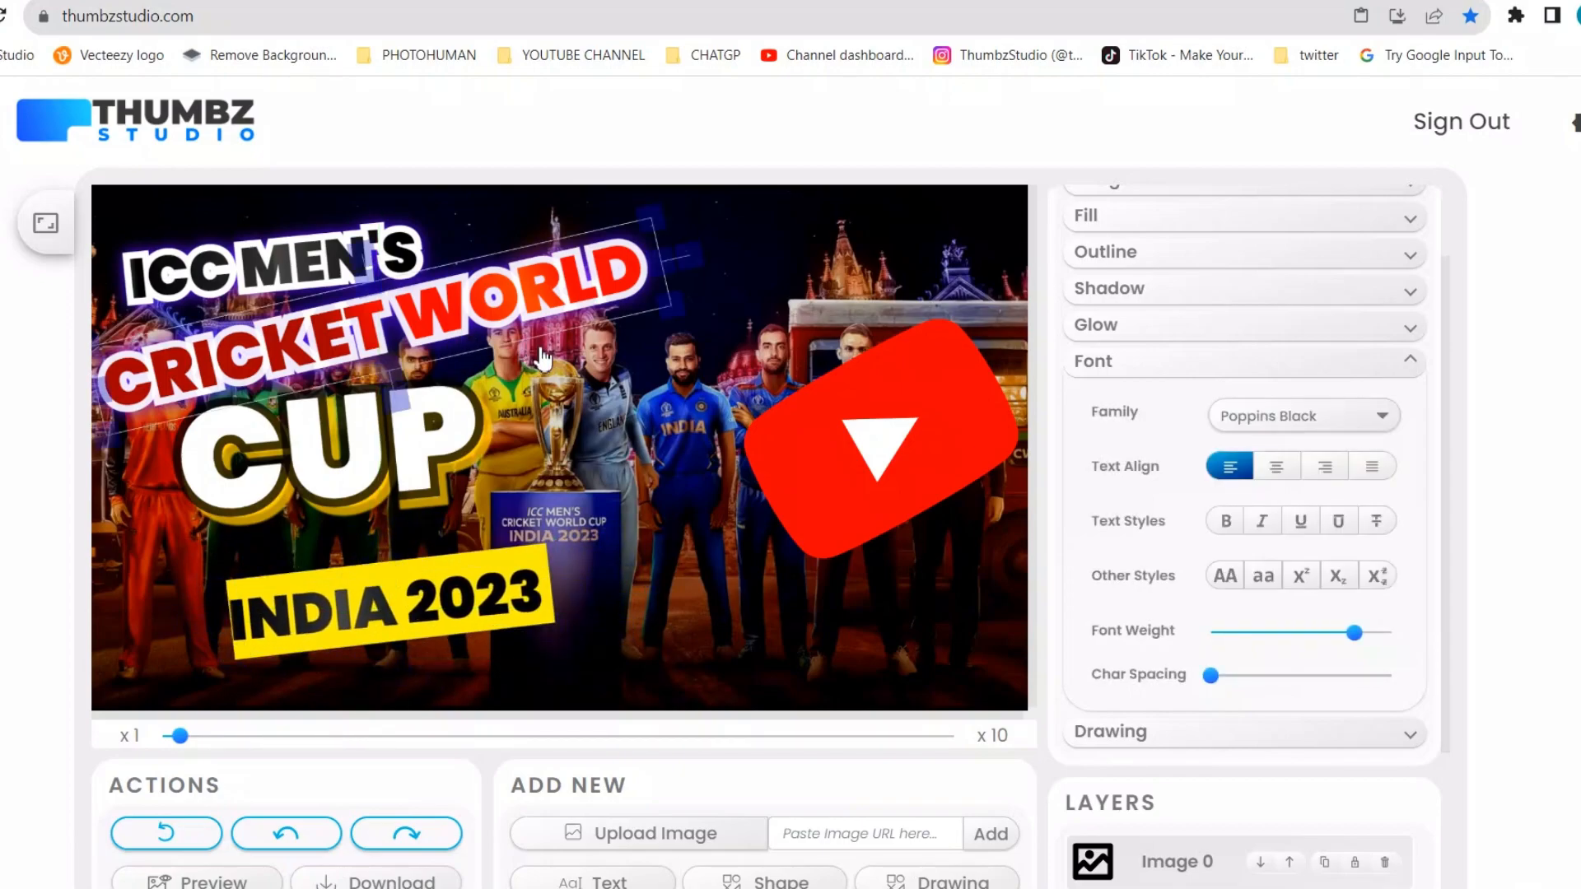
Step: Apply the orange-yellow gradient preset style to the CRICKET WORLD text
{"action": "scroll", "coordinate": [1156, 280], "scroll_direction": "up", "scroll_amount": 2}
{"action": "left_click", "coordinate": [1157, 278]}
{"action": "left_click", "coordinate": [1215, 455]}
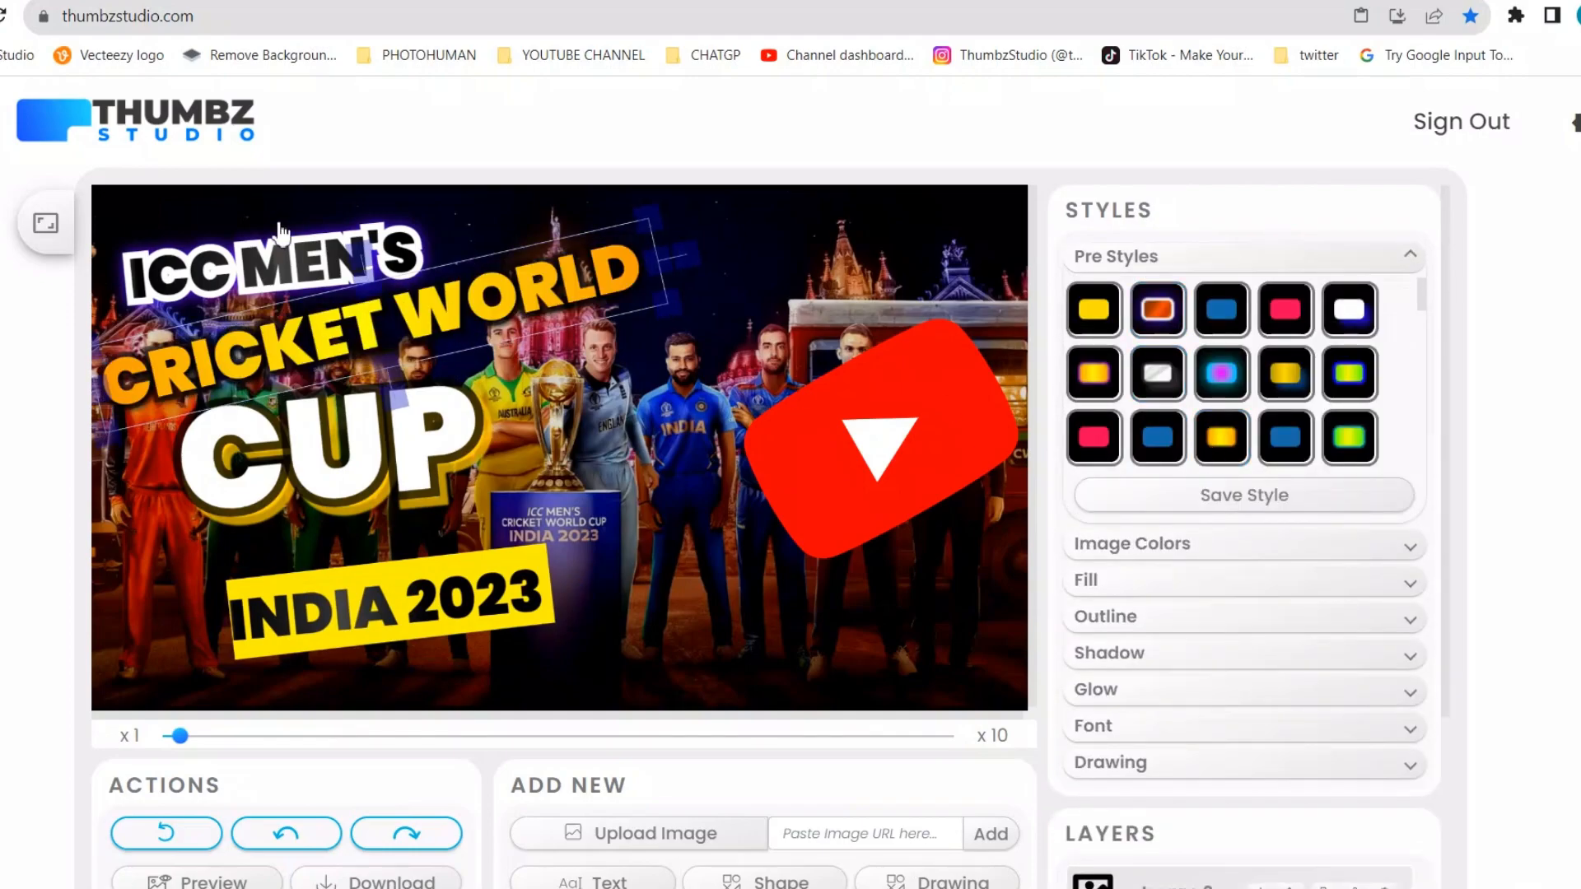
Step: Give the ICC MEN'S text a solid near-black fill, #050505
{"action": "left_click", "coordinate": [328, 244]}
{"action": "scroll", "coordinate": [1233, 400], "scroll_direction": "down", "scroll_amount": 2}
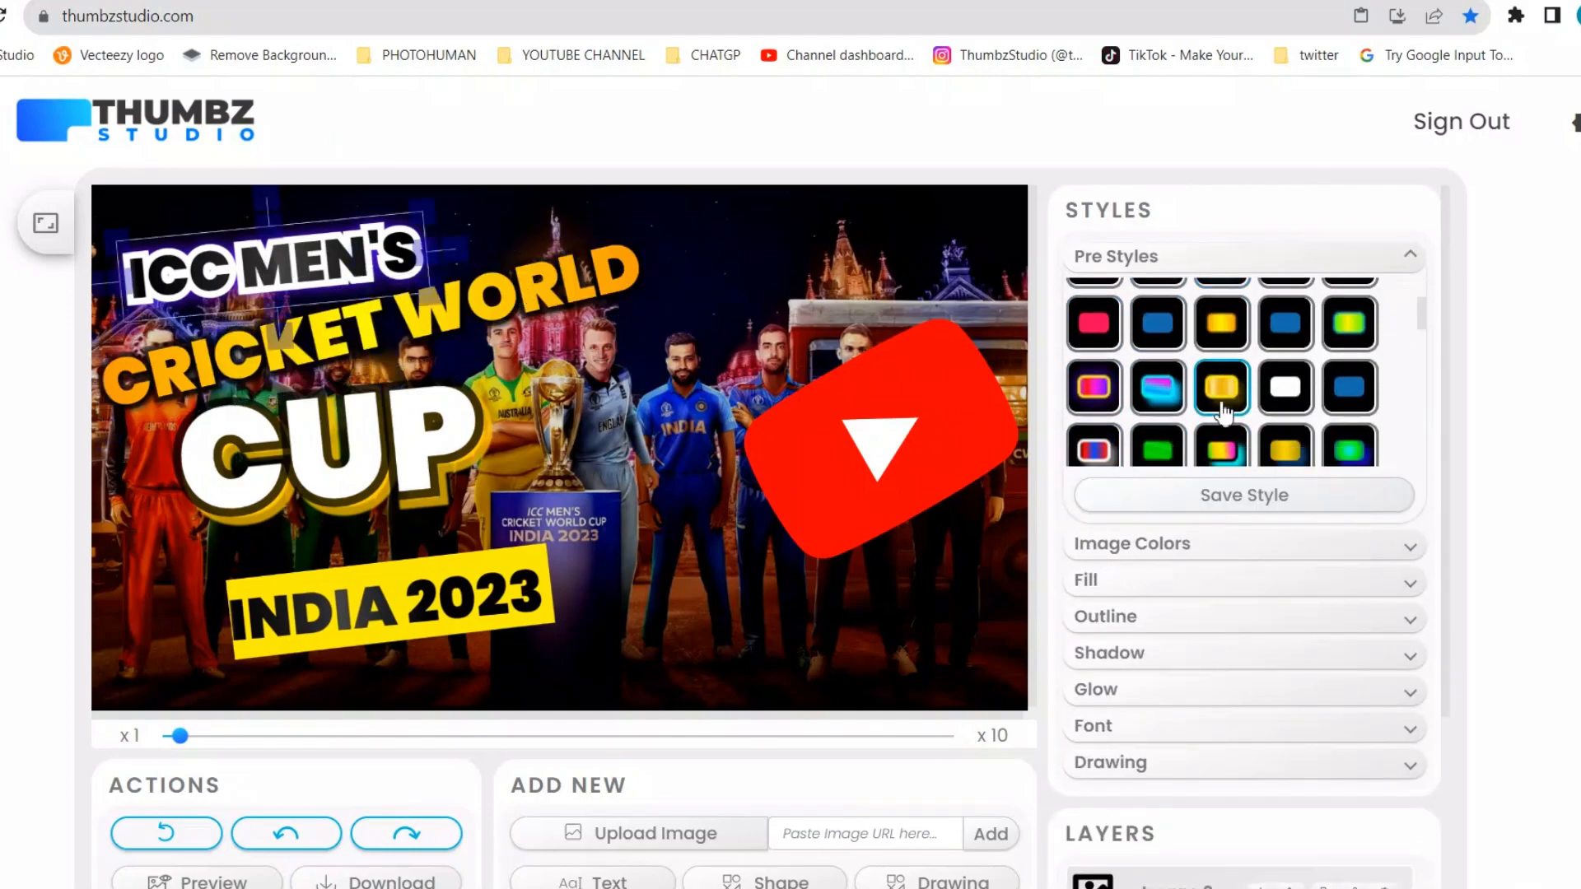
{"action": "left_click", "coordinate": [1104, 580]}
{"action": "left_click", "coordinate": [1103, 374]}
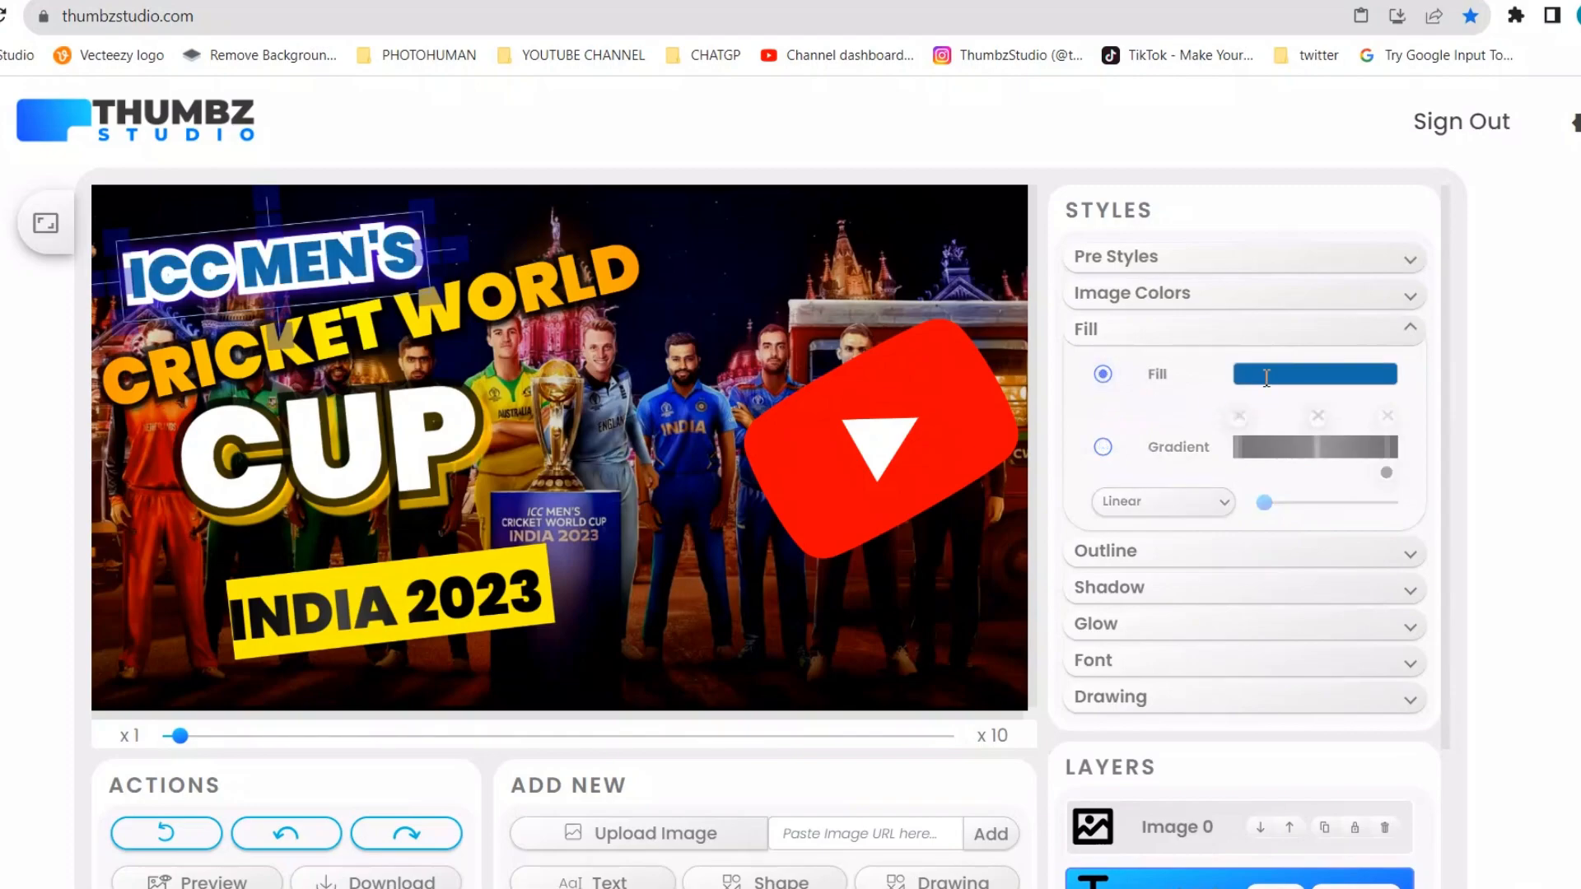
{"action": "left_click", "coordinate": [1315, 374]}
{"action": "left_click_drag", "start_coordinate": [1317, 469], "coordinate": [1194, 557]}
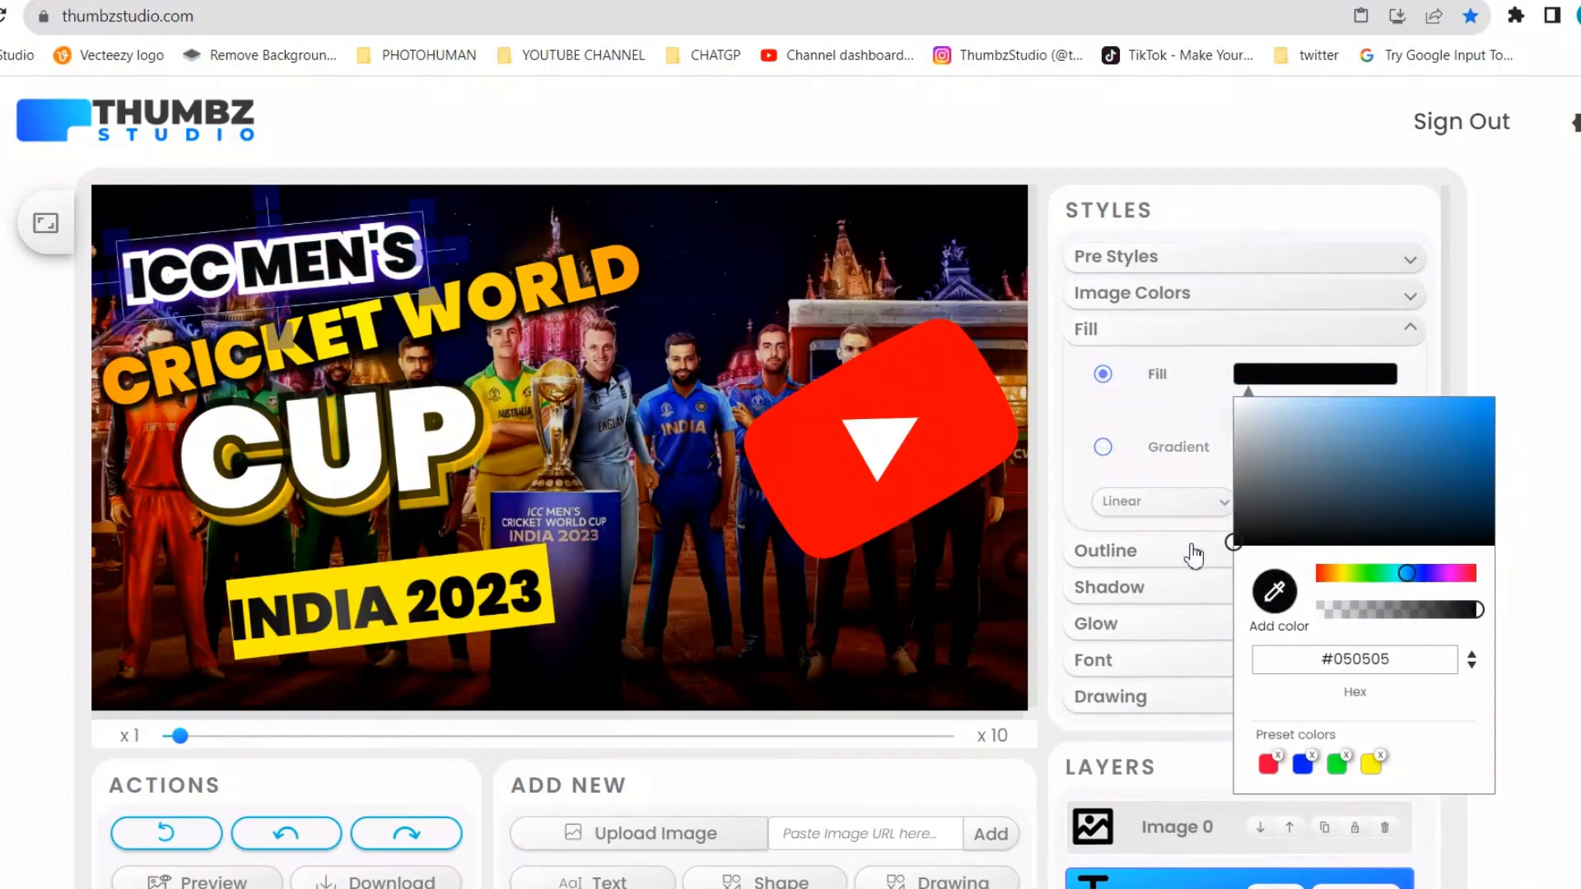
{"action": "left_click", "coordinate": [395, 347]}
Step: Keep a white outline on the ICC MEN'S text and reduce its stroke size to a thin line
{"action": "left_click", "coordinate": [350, 267]}
{"action": "left_click", "coordinate": [1151, 566]}
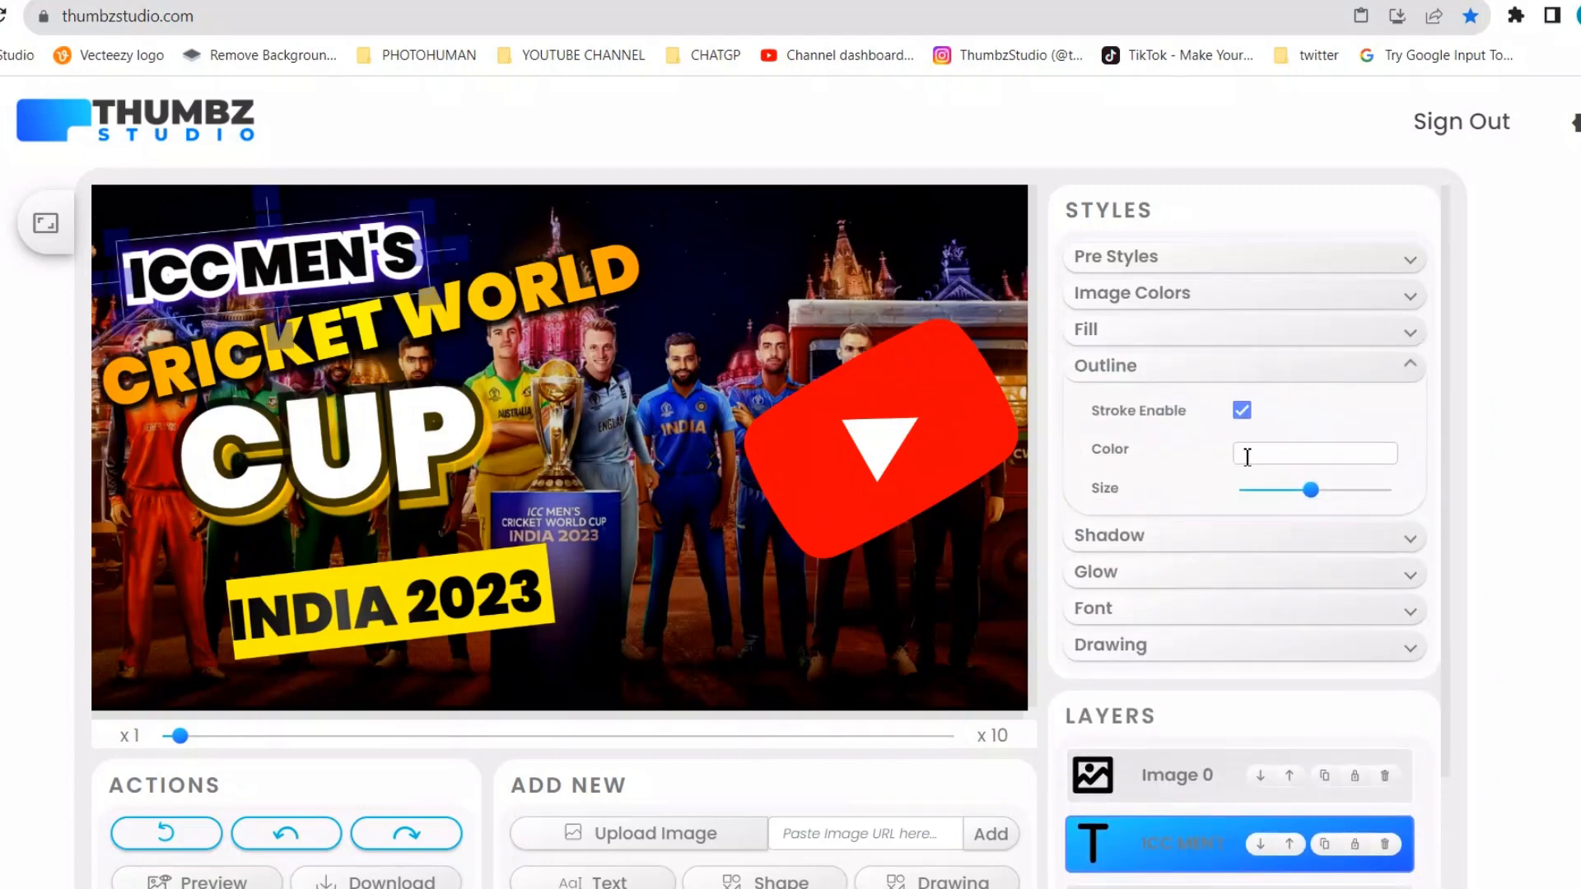
{"action": "left_click", "coordinate": [1241, 410]}
{"action": "left_click", "coordinate": [1259, 453]}
{"action": "left_click", "coordinate": [1269, 509]}
{"action": "left_click", "coordinate": [1191, 455]}
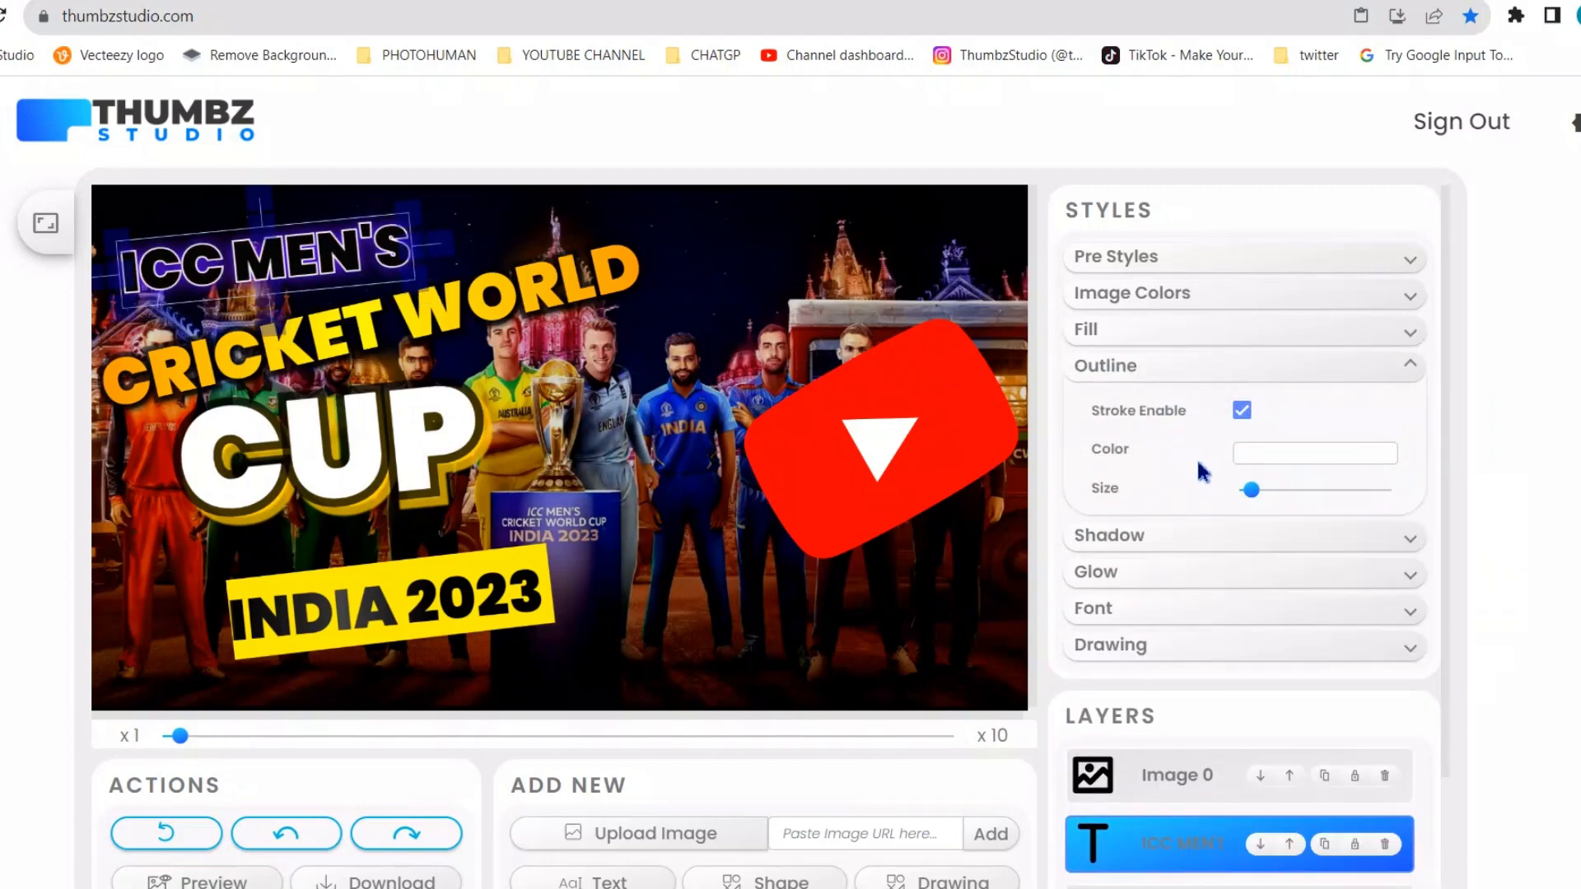
Step: Set the ICC MEN'S text's shadow to black with a short distance and a light feather
{"action": "left_click", "coordinate": [1151, 527]}
{"action": "left_click", "coordinate": [1243, 445]}
{"action": "left_click", "coordinate": [1247, 489]}
{"action": "left_click", "coordinate": [1234, 657]}
{"action": "left_click", "coordinate": [1209, 521]}
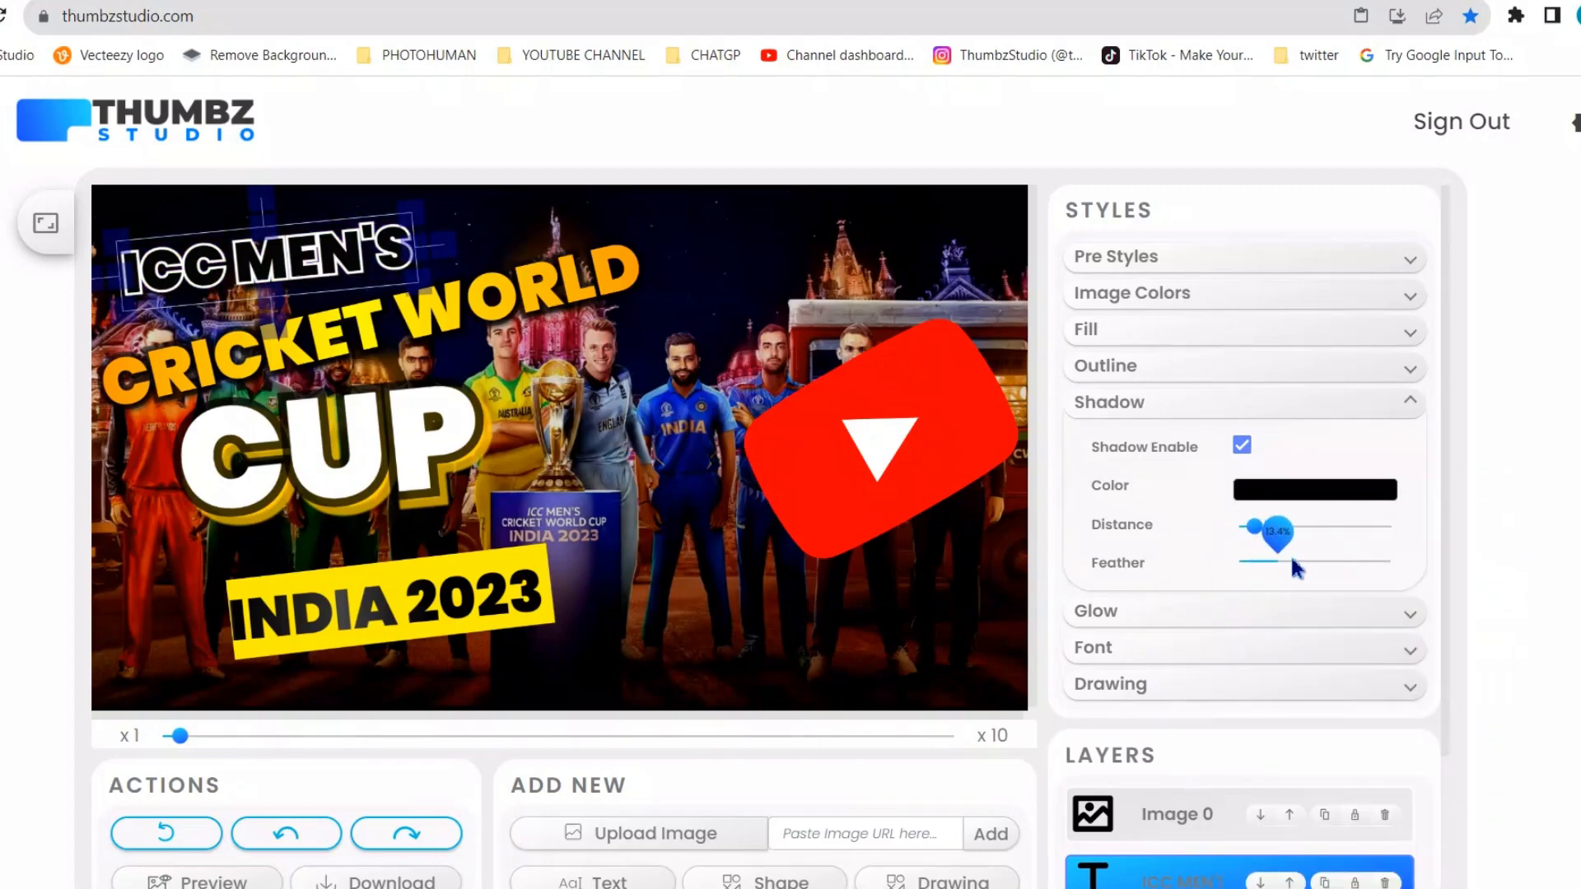
Step: Change the CUP text's shadow color from yellow to near-black, #040300
{"action": "left_click", "coordinate": [372, 432]}
{"action": "left_click", "coordinate": [1252, 488]}
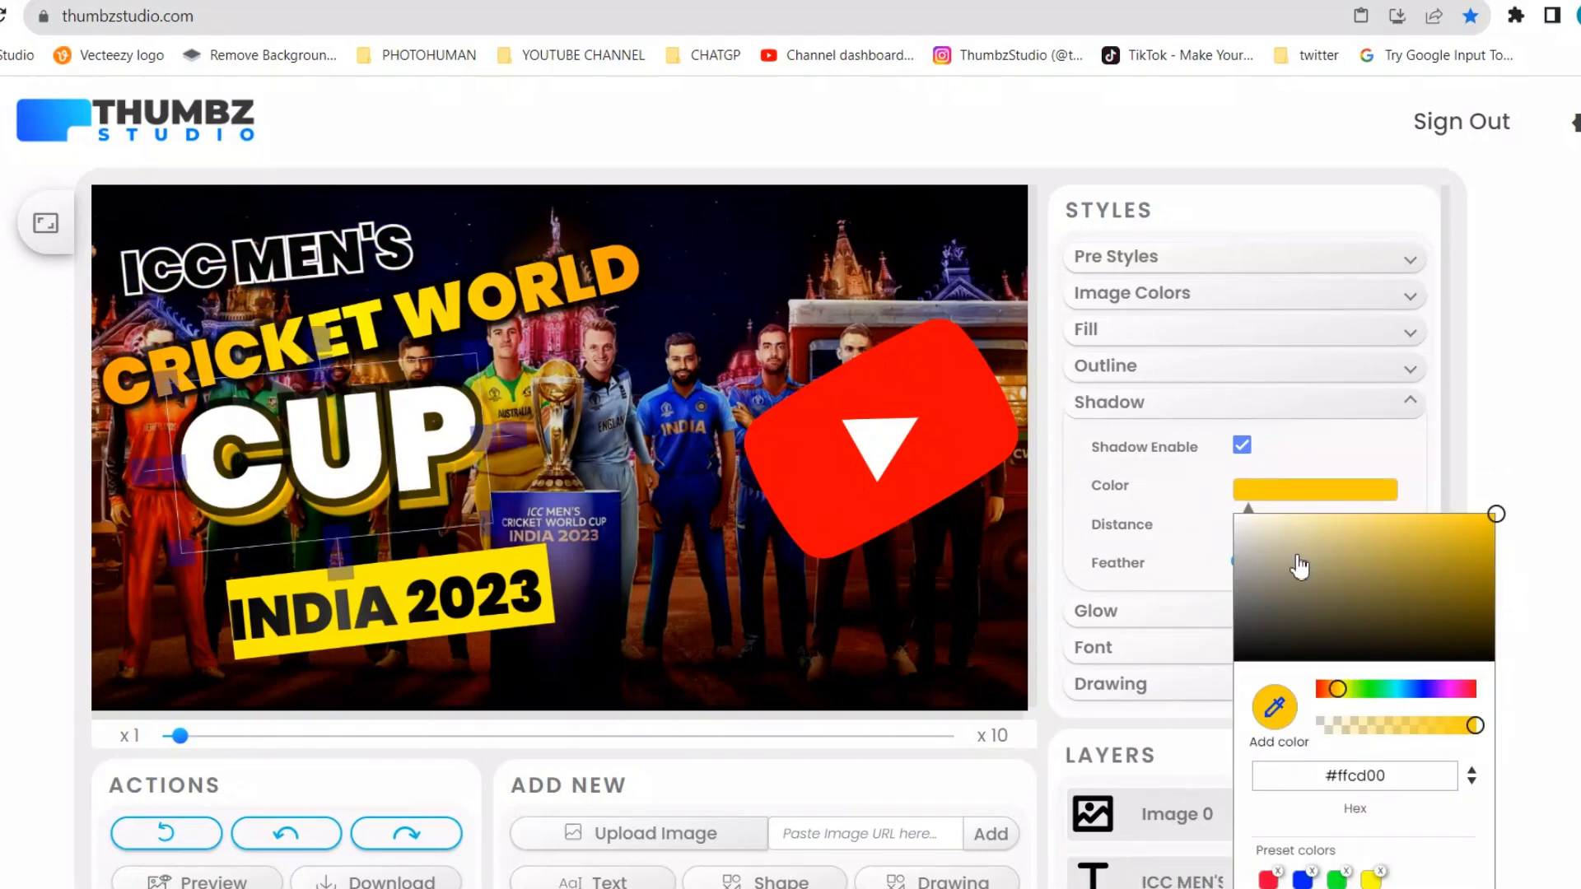
{"action": "left_click", "coordinate": [1233, 660]}
{"action": "left_click", "coordinate": [1424, 690]}
{"action": "left_click", "coordinate": [1492, 618]}
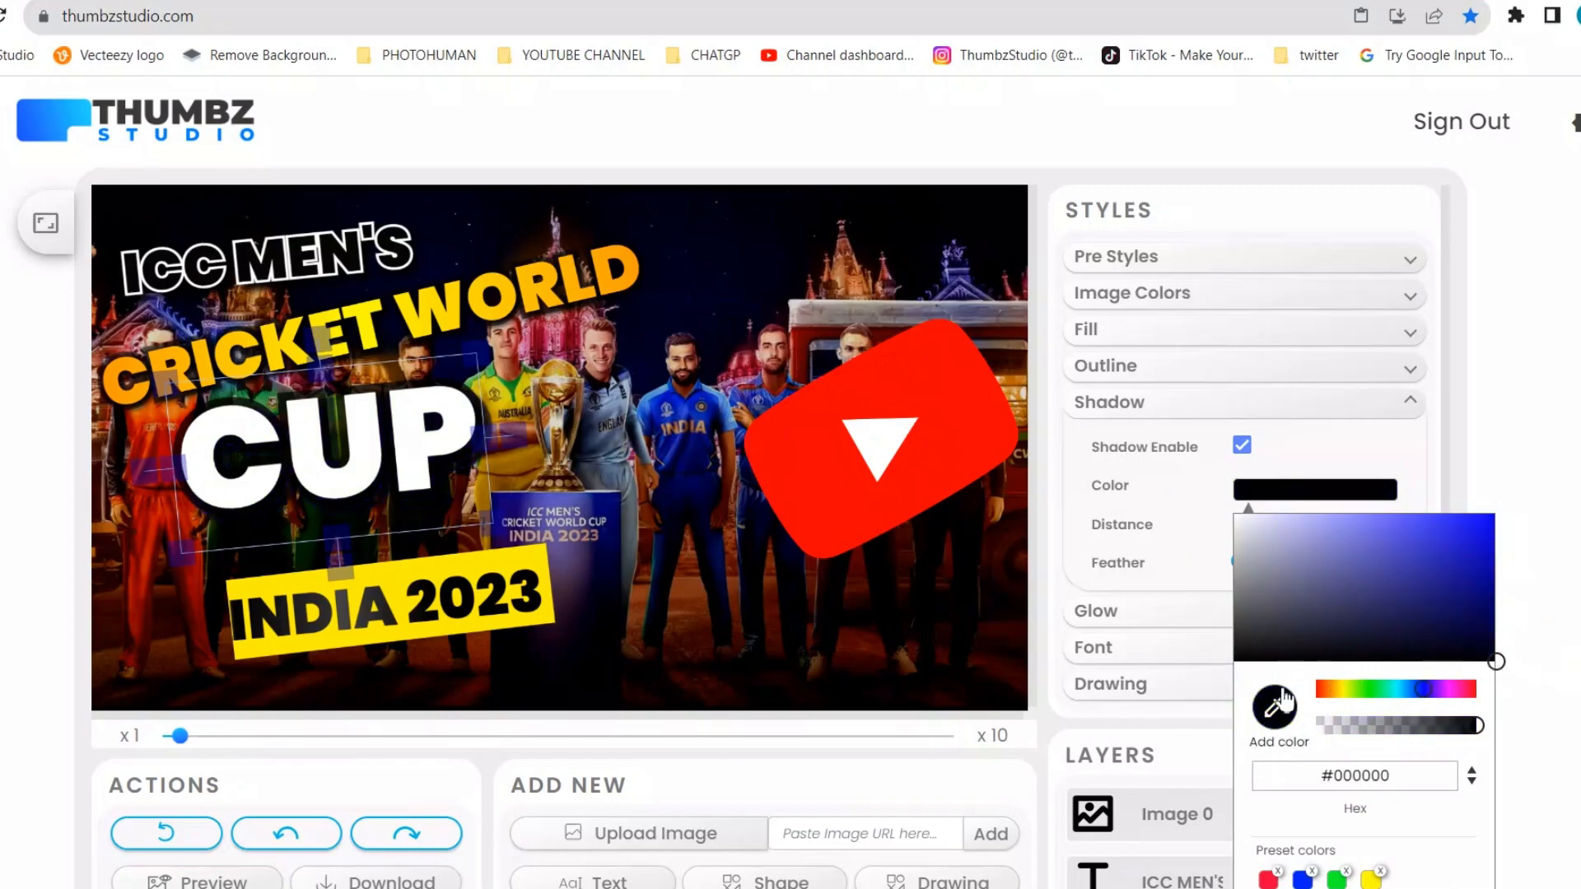
{"action": "left_click", "coordinate": [1283, 693]}
{"action": "left_click", "coordinate": [481, 292]}
{"action": "left_click_drag", "start_coordinate": [1391, 544], "coordinate": [1540, 665]}
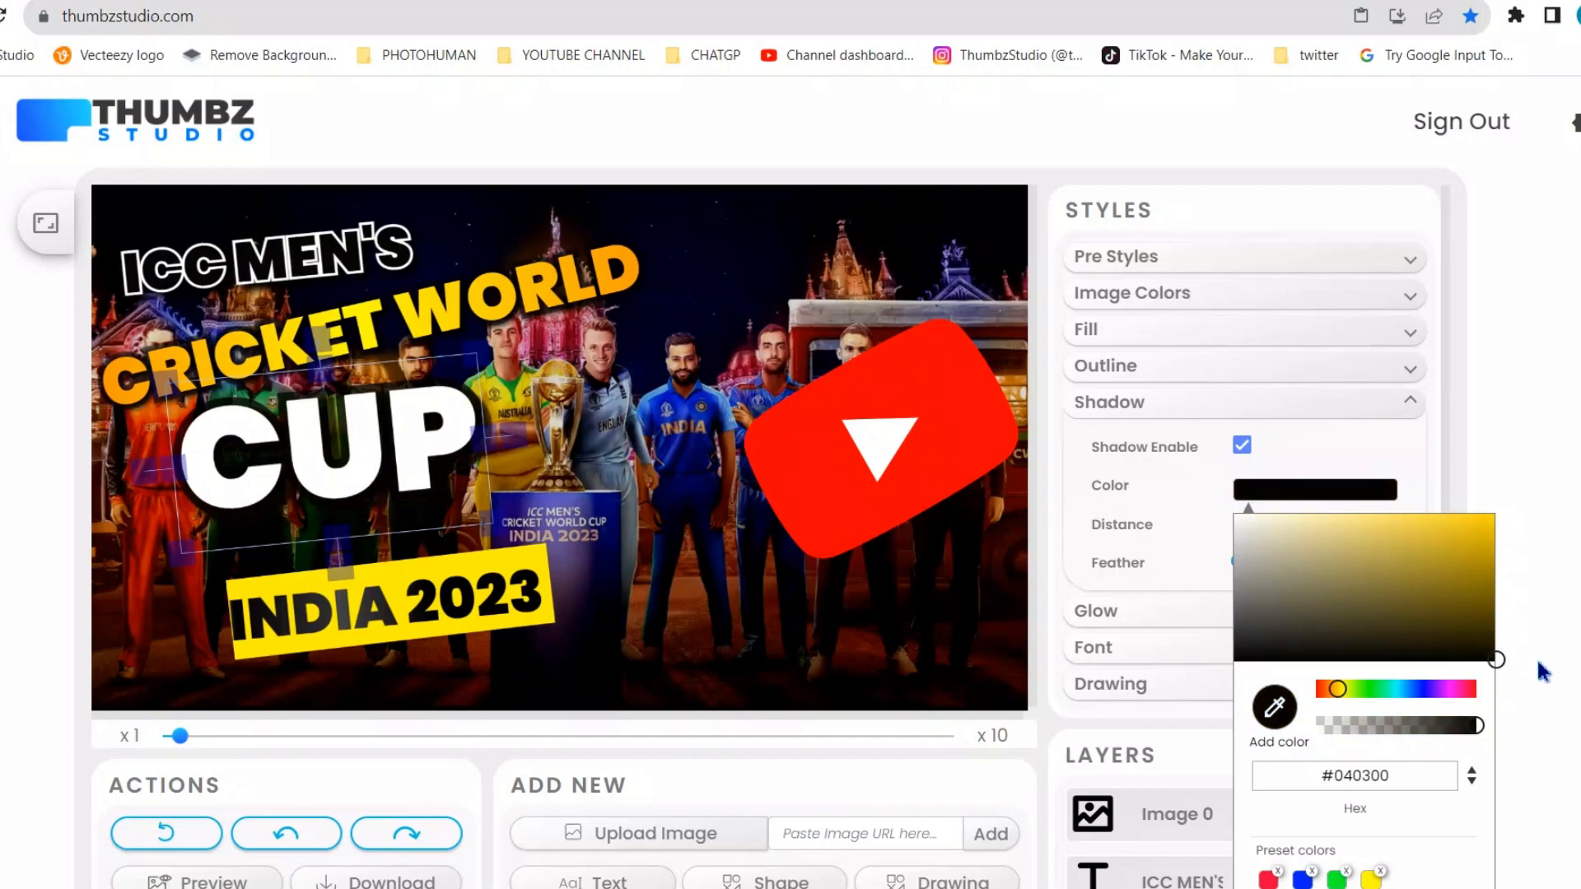
Step: Move the CUP text down and to the left, and enlarge the CRICKET WORLD text
{"action": "left_click_drag", "start_coordinate": [330, 341], "coordinate": [328, 344]}
{"action": "left_click_drag", "start_coordinate": [362, 452], "coordinate": [310, 484]}
{"action": "left_click_drag", "start_coordinate": [325, 346], "coordinate": [326, 353]}
{"action": "left_click_drag", "start_coordinate": [647, 235], "coordinate": [682, 191]}
Step: Apply a preset style to the INDIA 2023 text and set its shadow color to black
{"action": "left_click", "coordinate": [425, 586]}
{"action": "left_click", "coordinate": [1134, 266]}
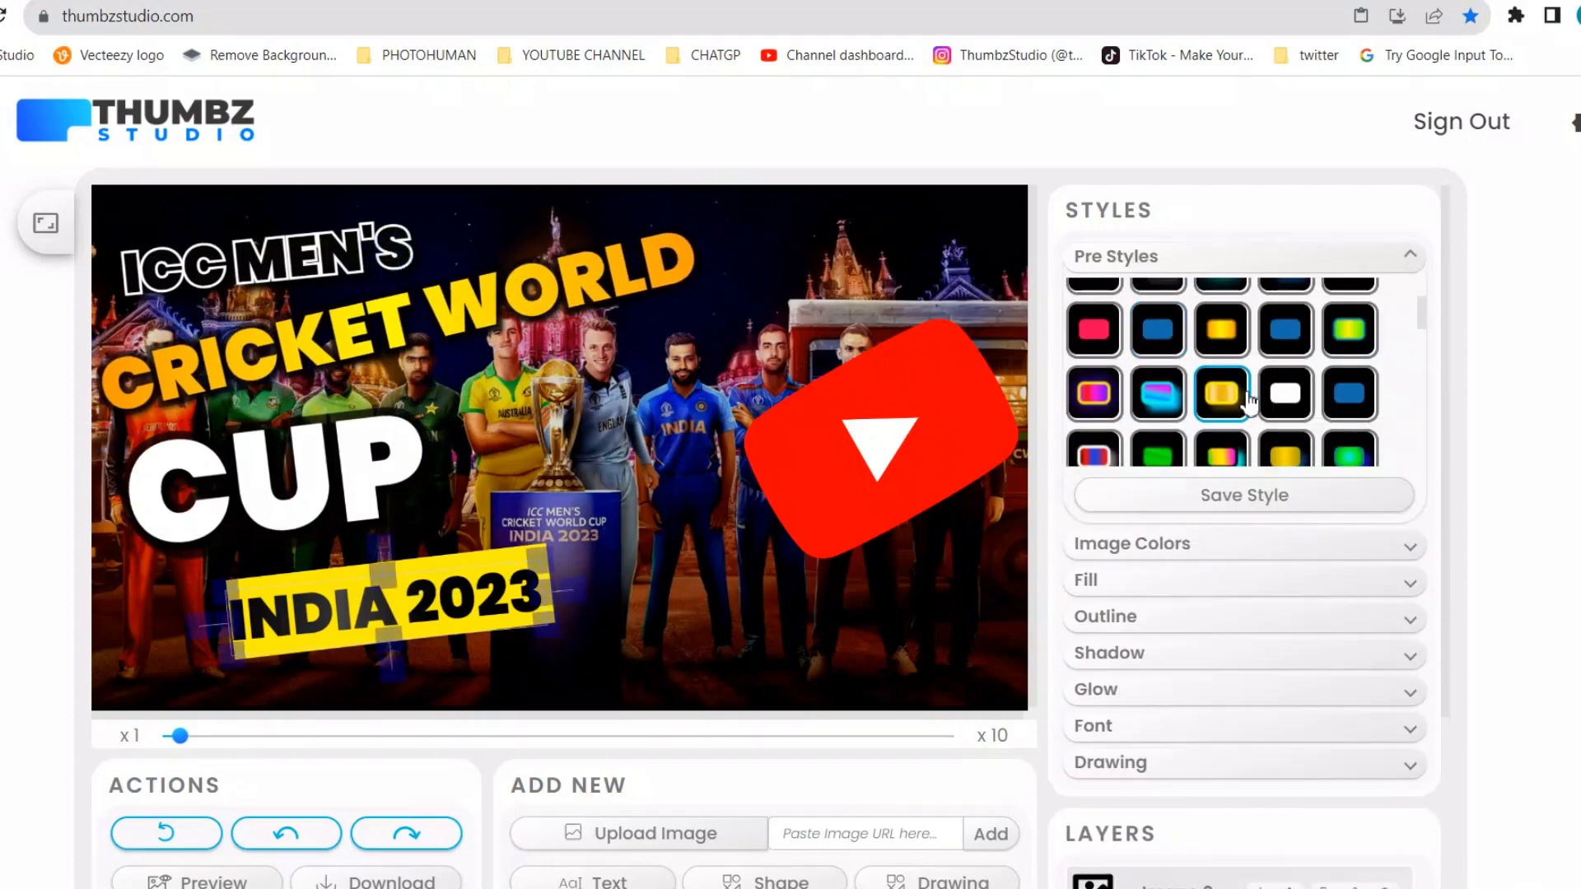
{"action": "left_click", "coordinate": [1153, 378]}
{"action": "left_click", "coordinate": [1103, 662]}
{"action": "left_click", "coordinate": [1268, 490]}
{"action": "double_click", "coordinate": [1225, 666]}
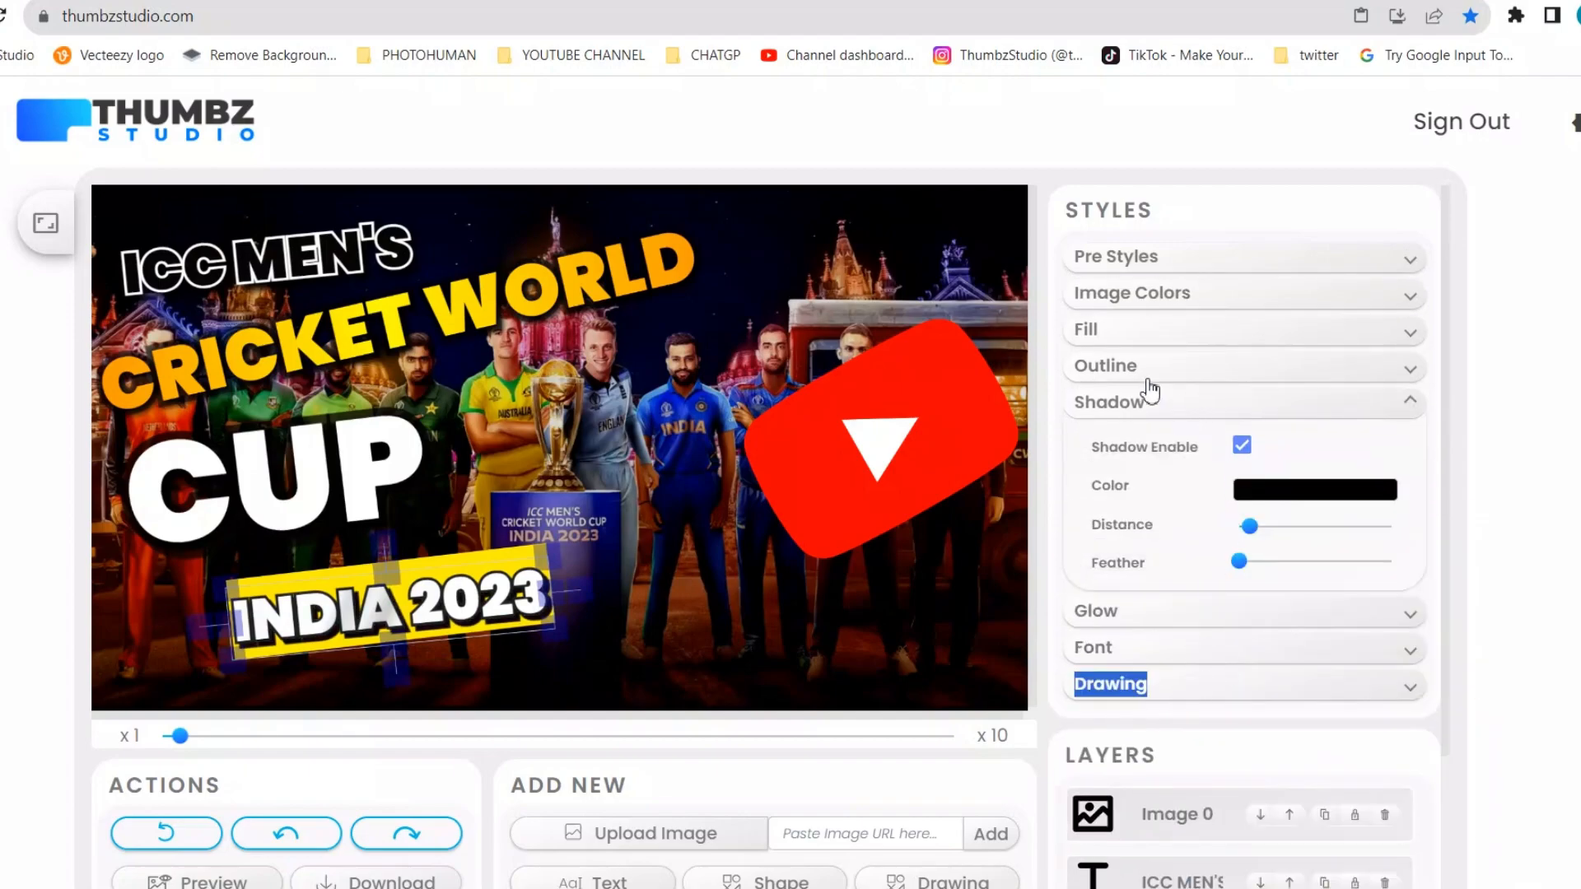
Step: Set the INDIA 2023 text's outline to thin black and fit the text inside its yellow box
{"action": "left_click", "coordinate": [1142, 370]}
{"action": "left_click", "coordinate": [1287, 452]}
{"action": "mouse_move", "coordinate": [1260, 597]}
{"action": "left_mouse_down"}
{"action": "mouse_move", "coordinate": [1206, 659]}
{"action": "mouse_move", "coordinate": [1450, 547]}
{"action": "mouse_move", "coordinate": [1091, 728]}
{"action": "left_mouse_up"}
{"action": "left_click", "coordinate": [1197, 544]}
{"action": "left_click", "coordinate": [1249, 493]}
{"action": "left_click", "coordinate": [434, 589]}
{"action": "left_click_drag", "start_coordinate": [551, 621], "coordinate": [503, 603]}
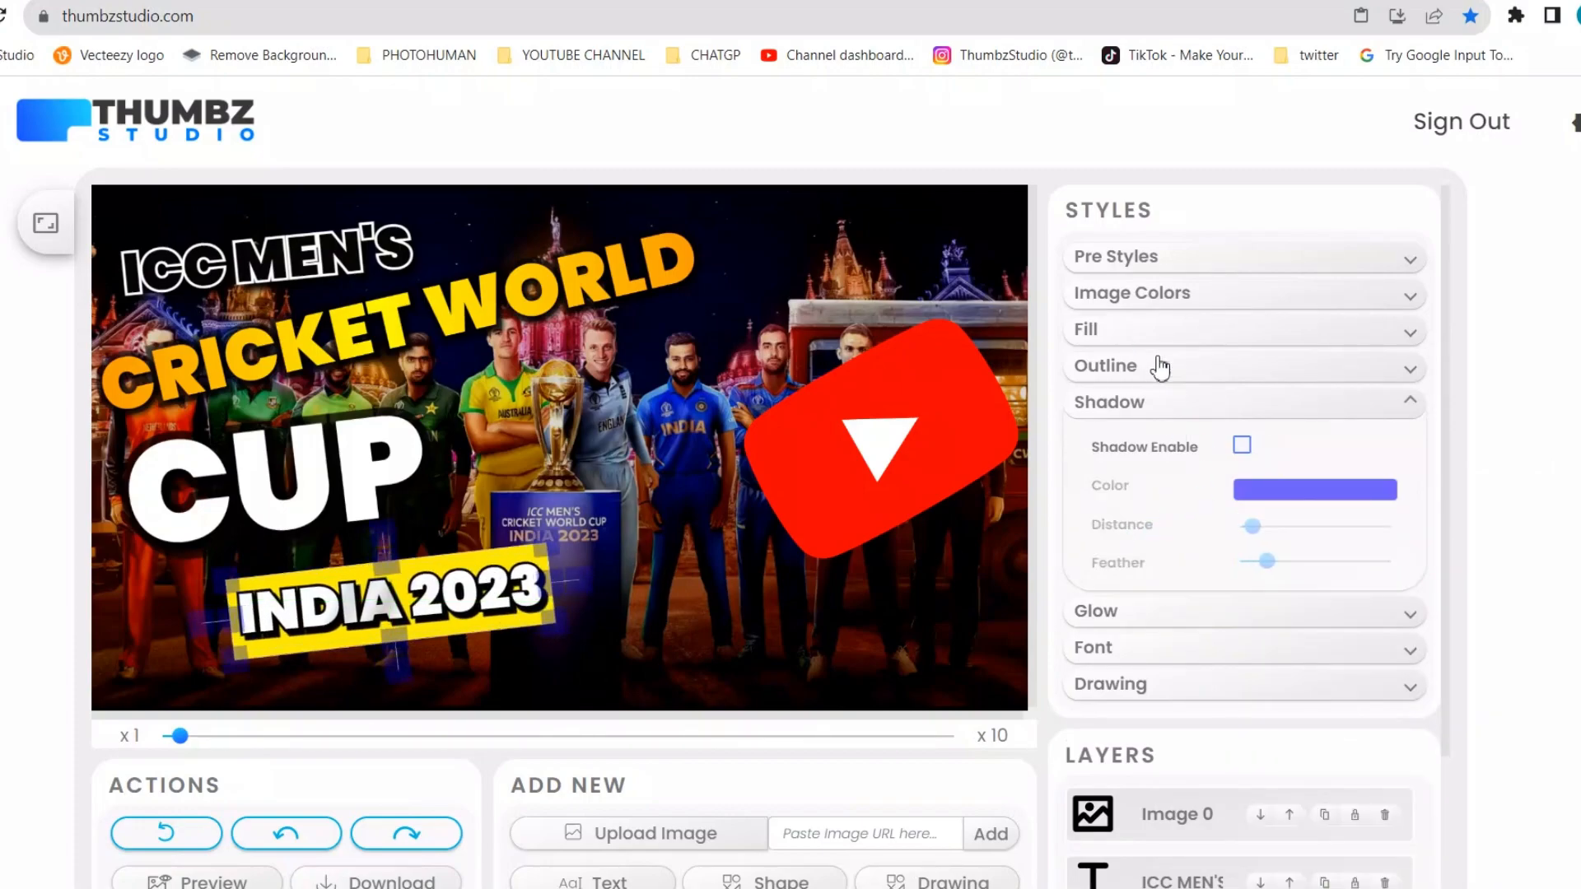
Step: Recolor the INDIA 2023 box with the orange-yellow fill sampled from the CRICKET WORLD text
{"action": "left_click", "coordinate": [1123, 330]}
{"action": "left_click", "coordinate": [1260, 375]}
{"action": "left_click", "coordinate": [1275, 591]}
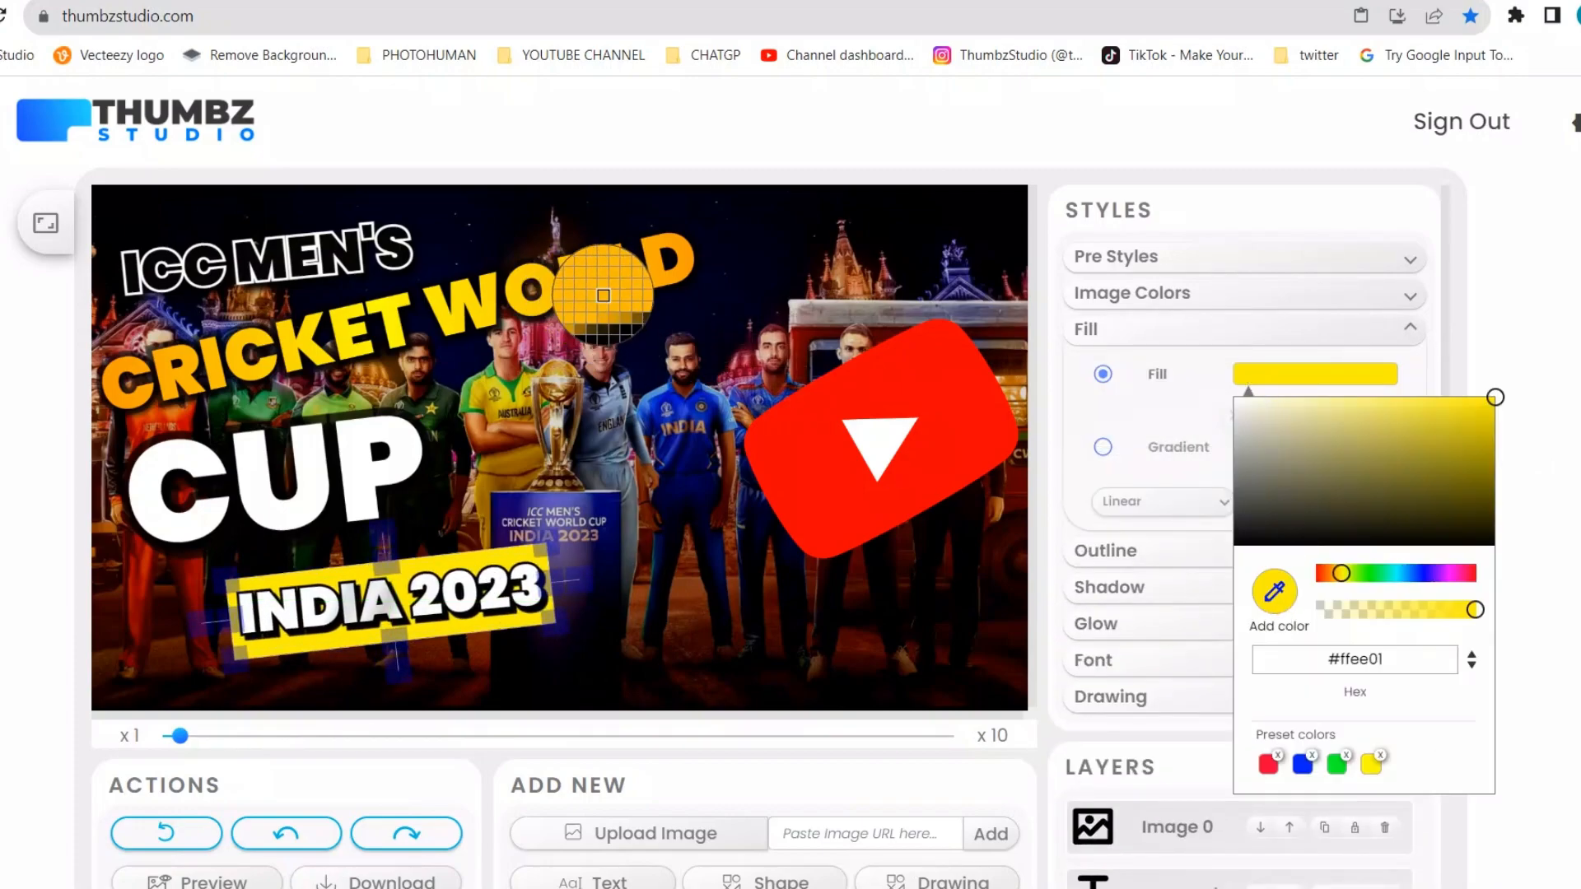
{"action": "left_click", "coordinate": [604, 299]}
Step: Shift the INDIA 2023 text and its box left together and place the CUP text directly above them
{"action": "left_click", "coordinate": [471, 592]}
{"action": "left_click", "coordinate": [484, 592], "text": "shift"}
{"action": "left_click_drag", "start_coordinate": [486, 597], "coordinate": [398, 599]}
{"action": "left_click", "coordinate": [350, 453]}
{"action": "left_click_drag", "start_coordinate": [351, 454], "coordinate": [361, 471]}
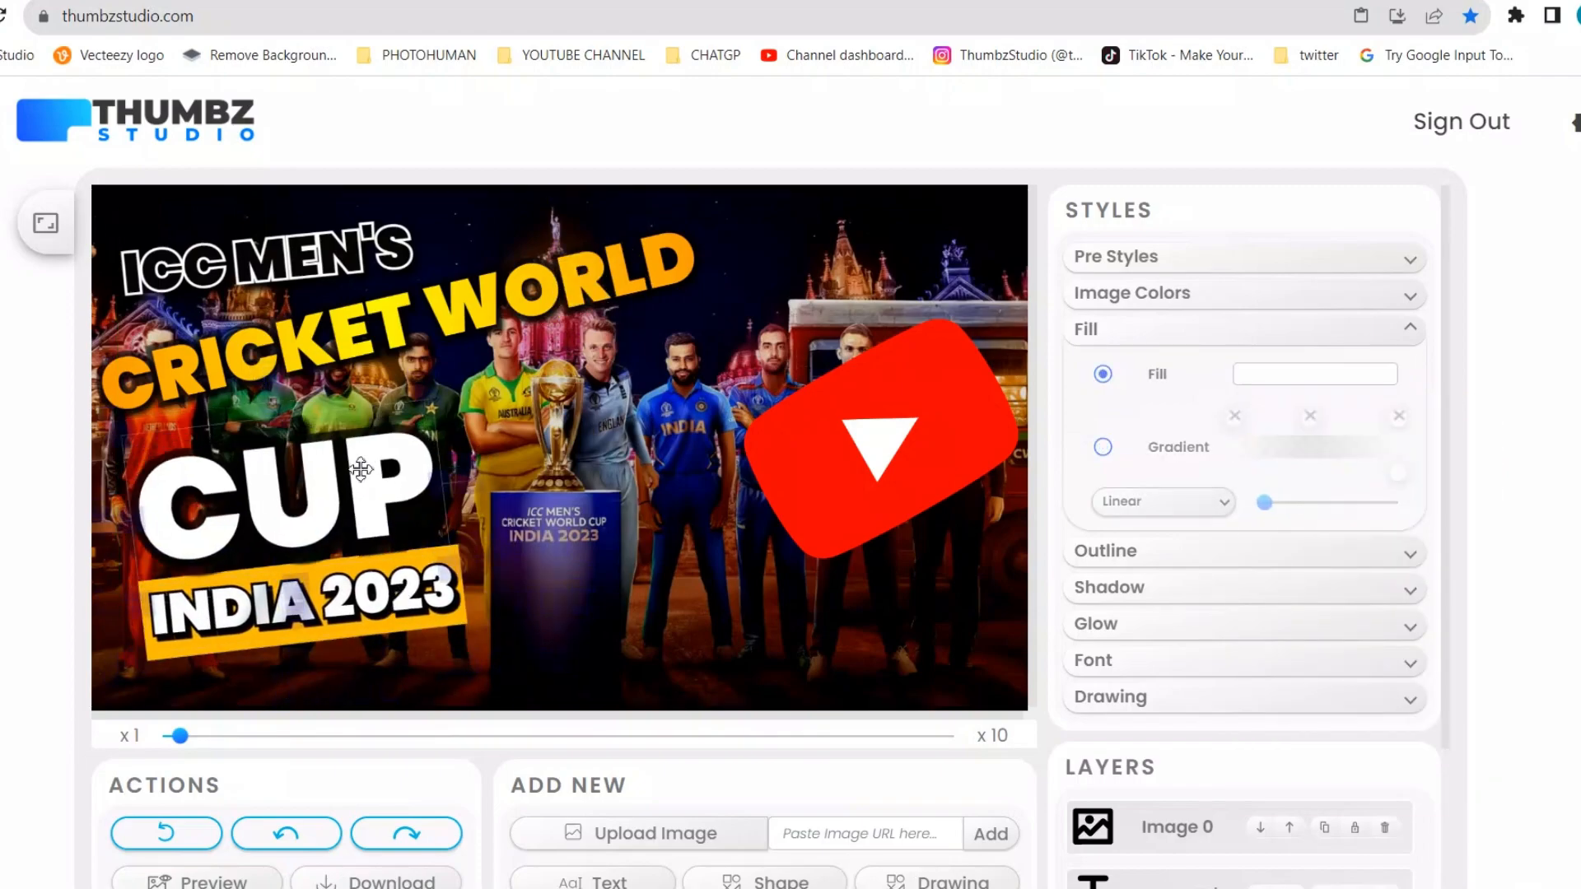
Step: Move the CRICKET WORLD text down and rotate it nearly horizontal just above CUP
{"action": "left_click", "coordinate": [301, 340]}
{"action": "left_click_drag", "start_coordinate": [301, 341], "coordinate": [310, 365]}
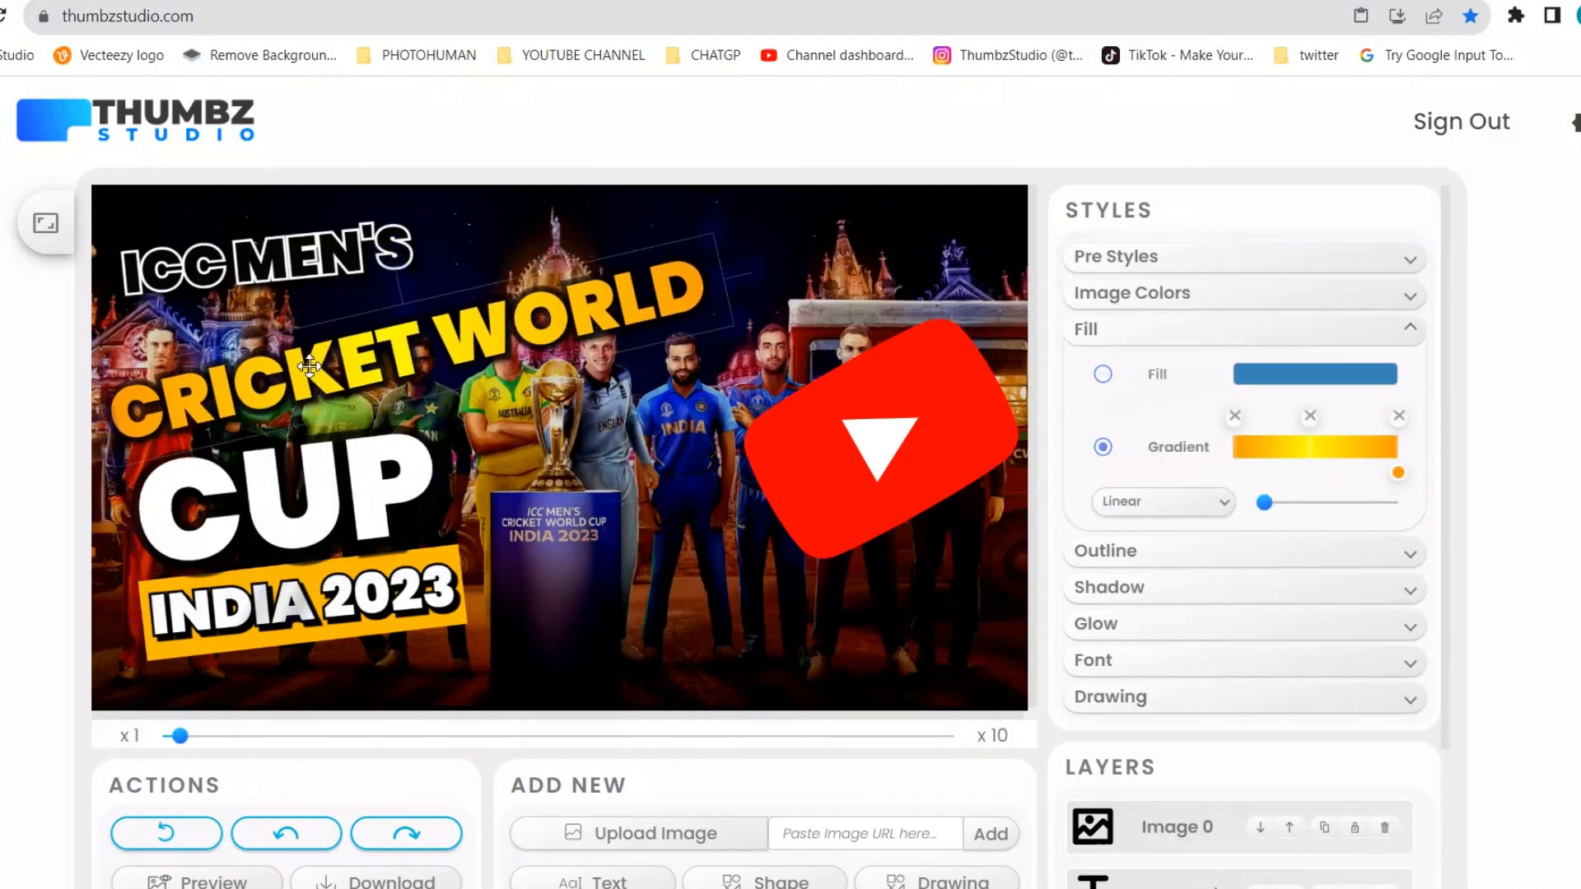
{"action": "left_click_drag", "start_coordinate": [375, 307], "coordinate": [400, 406]}
Step: Adjust the CUP text's outline setting and its stroke size
{"action": "left_click", "coordinate": [363, 515]}
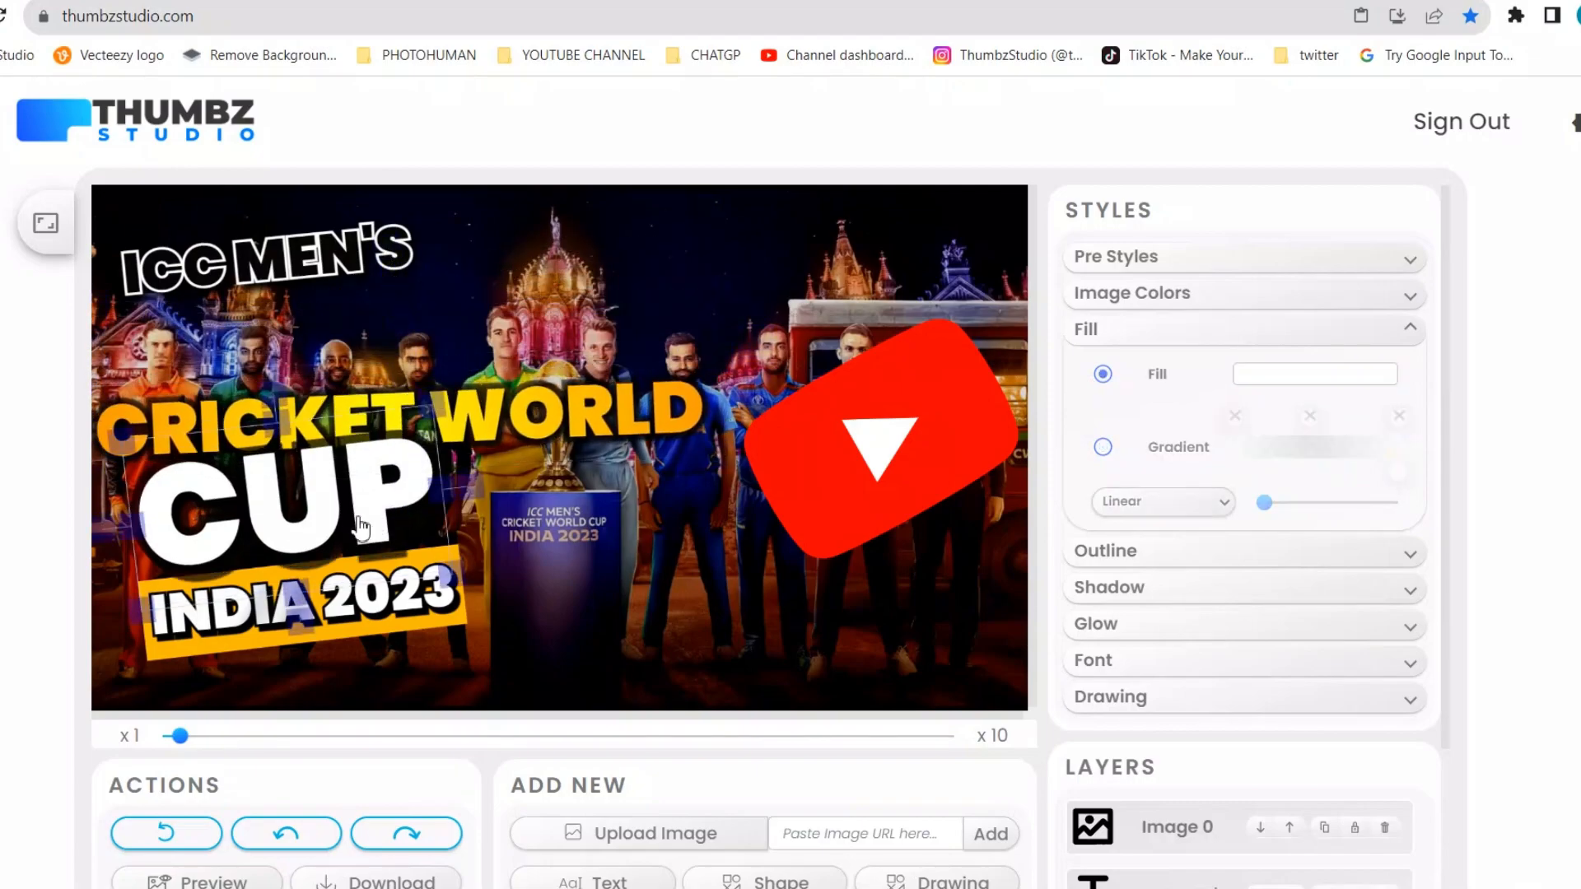
{"action": "left_click", "coordinate": [1127, 547]}
{"action": "left_click", "coordinate": [1243, 411]}
{"action": "left_click_drag", "start_coordinate": [1256, 493], "coordinate": [1260, 490]}
Step: Enlarge the ICC MEN'S text and place it tilted directly above CRICKET WORLD
{"action": "left_click", "coordinate": [356, 252]}
{"action": "left_click_drag", "start_coordinate": [406, 217], "coordinate": [544, 91]}
{"action": "left_click_drag", "start_coordinate": [398, 252], "coordinate": [384, 329]}
{"action": "left_click_drag", "start_coordinate": [350, 237], "coordinate": [336, 244]}
{"action": "left_click", "coordinate": [475, 428]}
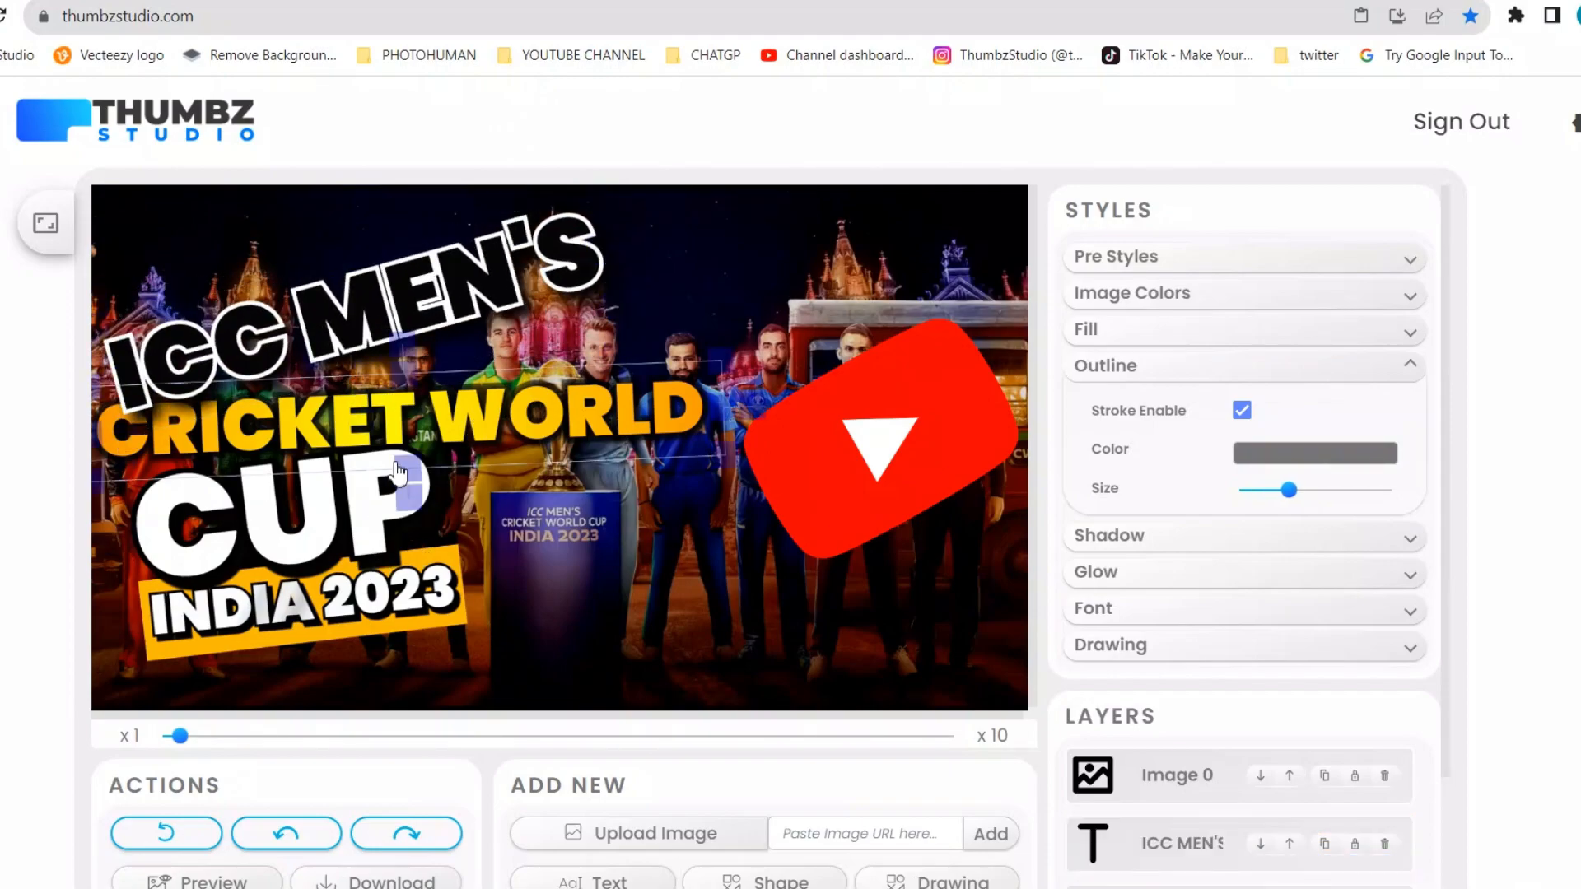
Step: Reposition the background team image and apply a moderate blur to it
{"action": "left_click", "coordinate": [563, 564]}
{"action": "left_click_drag", "start_coordinate": [747, 387], "coordinate": [710, 308]}
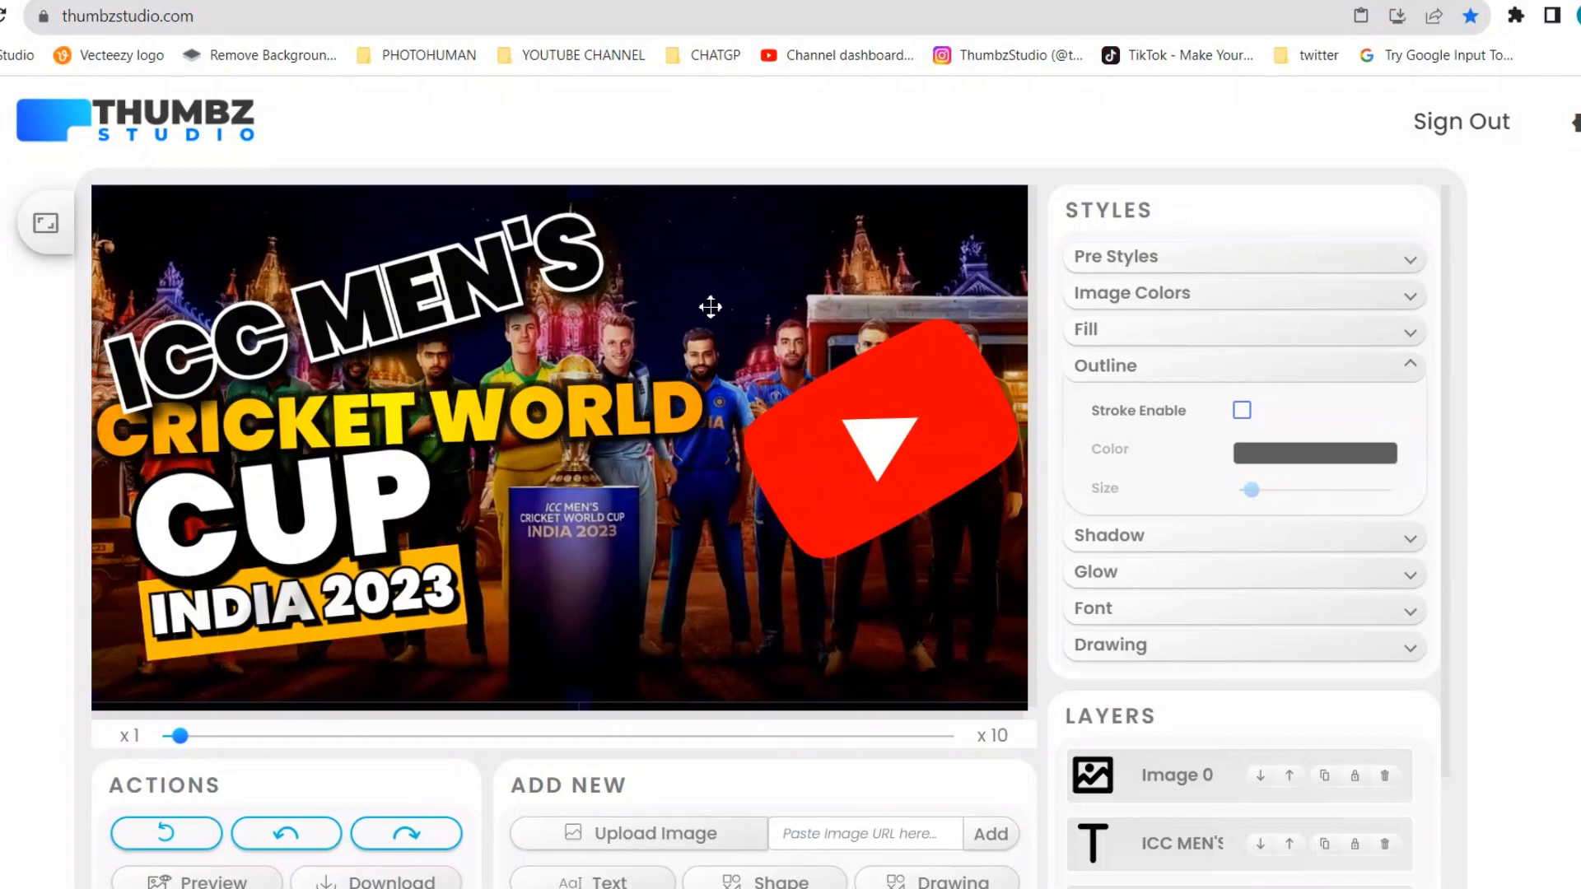
{"action": "left_click", "coordinate": [1113, 298]}
{"action": "scroll", "coordinate": [1136, 577], "scroll_direction": "down", "scroll_amount": 4}
{"action": "left_click", "coordinate": [1097, 563]}
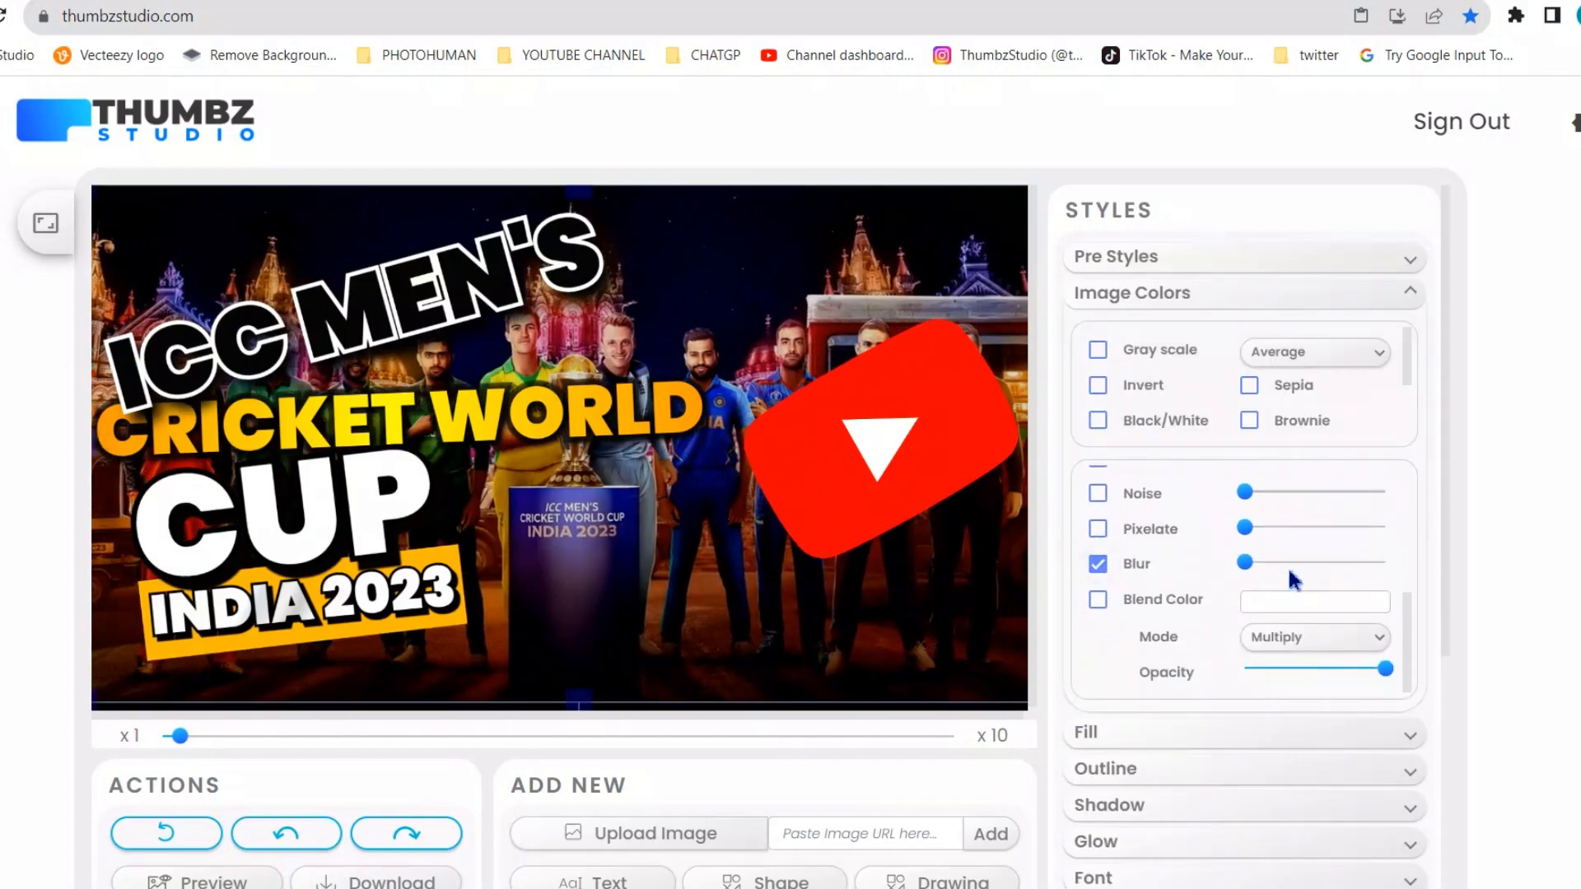
{"action": "left_click_drag", "start_coordinate": [1245, 562], "coordinate": [1272, 567]}
Step: Paste the team photo from the clipboard, shrink it and tilt it clockwise in the canvas's upper-right area
{"action": "right_click", "coordinate": [701, 287]}
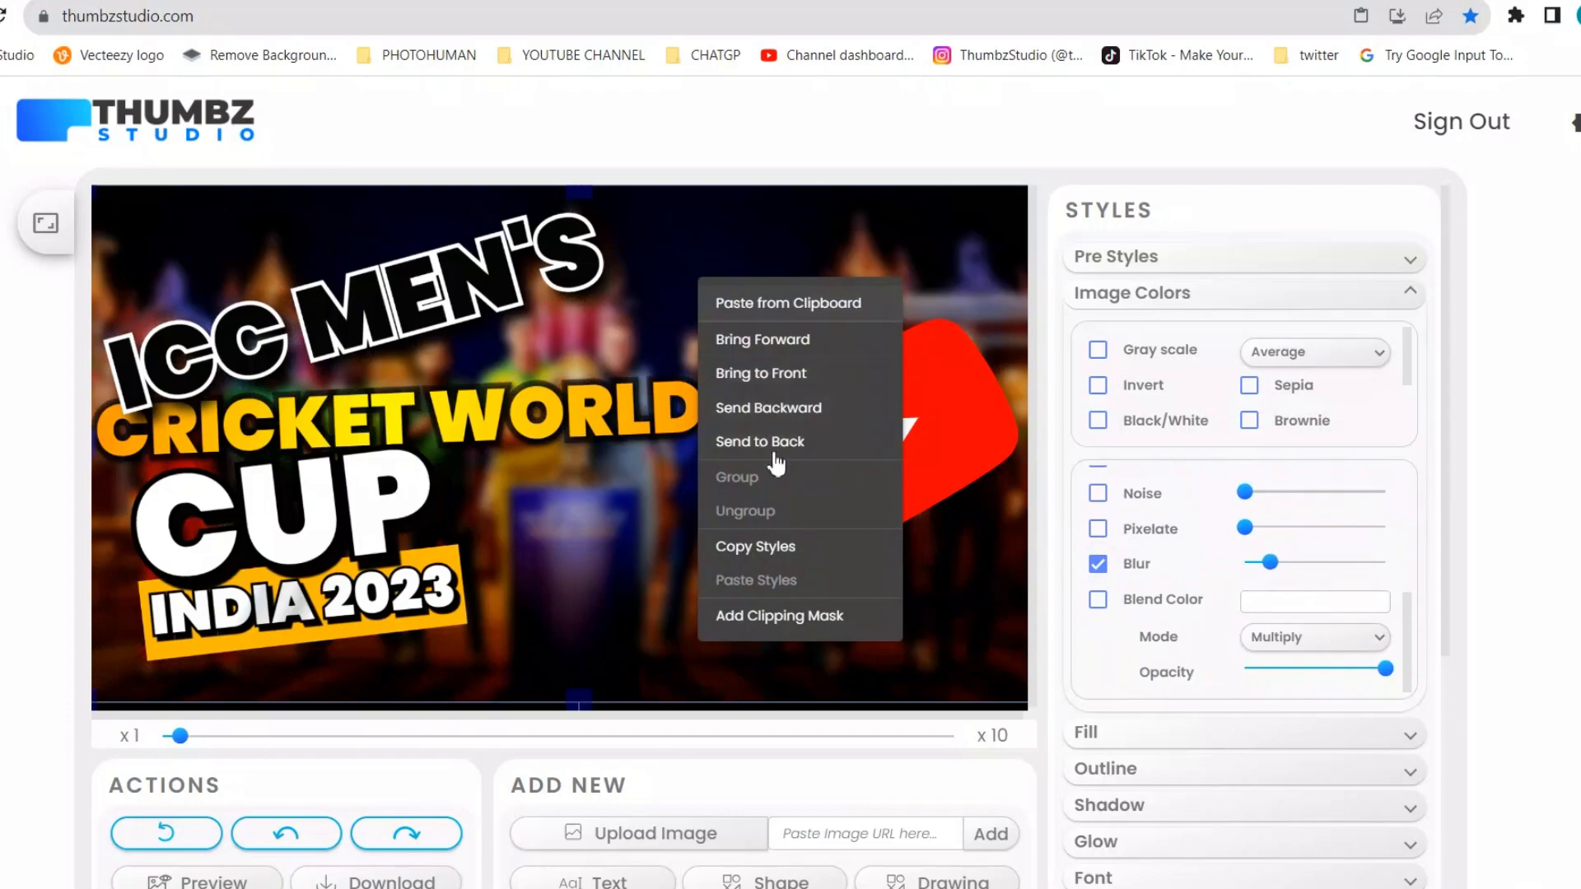
{"action": "left_click", "coordinate": [741, 303]}
{"action": "left_click_drag", "start_coordinate": [728, 527], "coordinate": [795, 301]}
{"action": "left_click_drag", "start_coordinate": [819, 220], "coordinate": [905, 247]}
Step: Reorder the image layers and move the YouTube logo down below the pasted team photo
{"action": "scroll", "coordinate": [1244, 737], "scroll_direction": "down", "scroll_amount": 5}
{"action": "left_click_drag", "start_coordinate": [1196, 655], "coordinate": [1188, 535]}
{"action": "left_click_drag", "start_coordinate": [908, 504], "coordinate": [848, 639]}
Step: Give the pasted team photo a thin white outline
{"action": "left_click", "coordinate": [836, 354]}
{"action": "left_click", "coordinate": [1129, 321]}
{"action": "left_click", "coordinate": [1243, 217]}
{"action": "left_click", "coordinate": [1276, 258]}
{"action": "left_click", "coordinate": [1212, 298]}
{"action": "mouse_move", "coordinate": [1281, 328]}
{"action": "left_mouse_down"}
{"action": "mouse_move", "coordinate": [1228, 280]}
{"action": "mouse_move", "coordinate": [1268, 299]}
{"action": "left_mouse_up"}
Step: Add a black feathered shadow to the pasted team photo
{"action": "left_click", "coordinate": [1149, 344]}
{"action": "left_click", "coordinate": [1242, 250]}
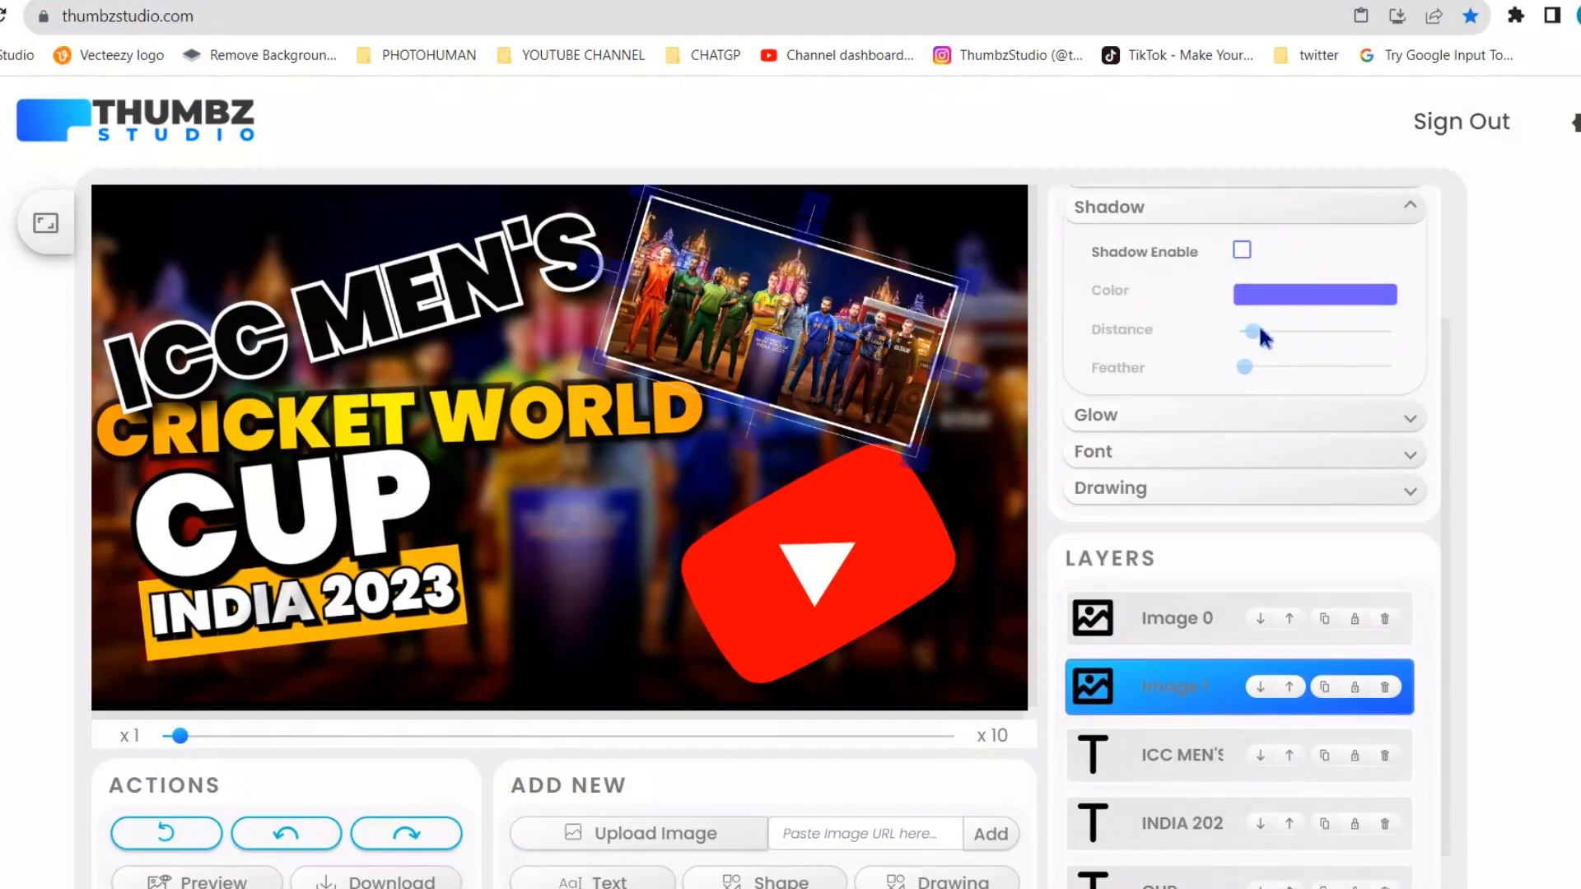
{"action": "left_click", "coordinate": [1274, 294]}
{"action": "left_click_drag", "start_coordinate": [1275, 387], "coordinate": [1227, 481]}
{"action": "left_click", "coordinate": [1202, 395]}
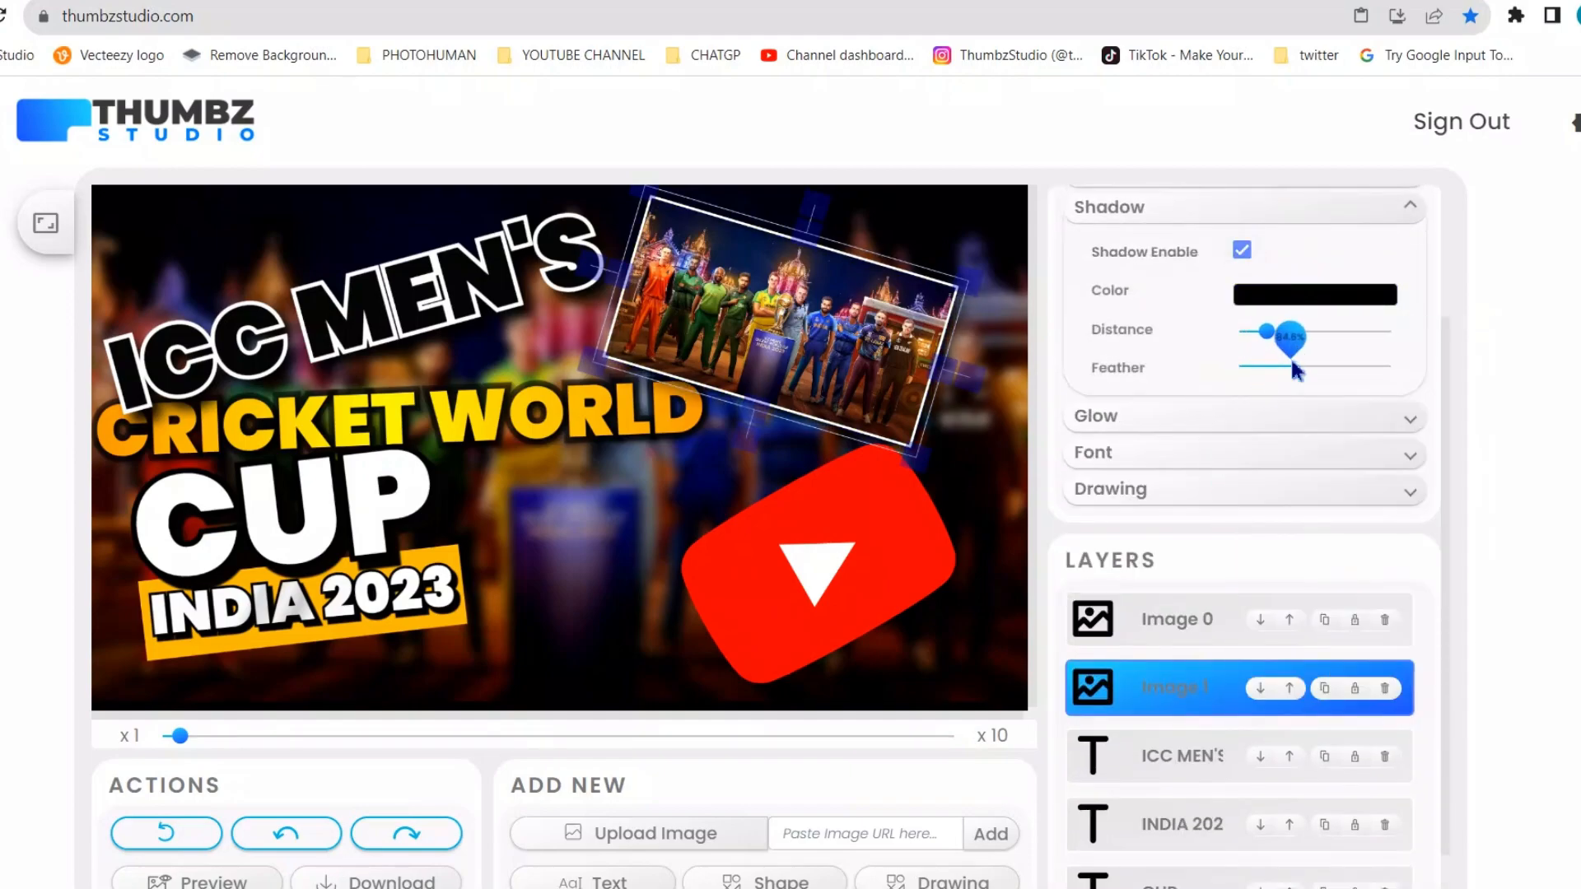
Step: Enlarge the CRICKET WORLD text slightly and raise its layer above the images
{"action": "left_click_drag", "start_coordinate": [335, 319], "coordinate": [331, 305]}
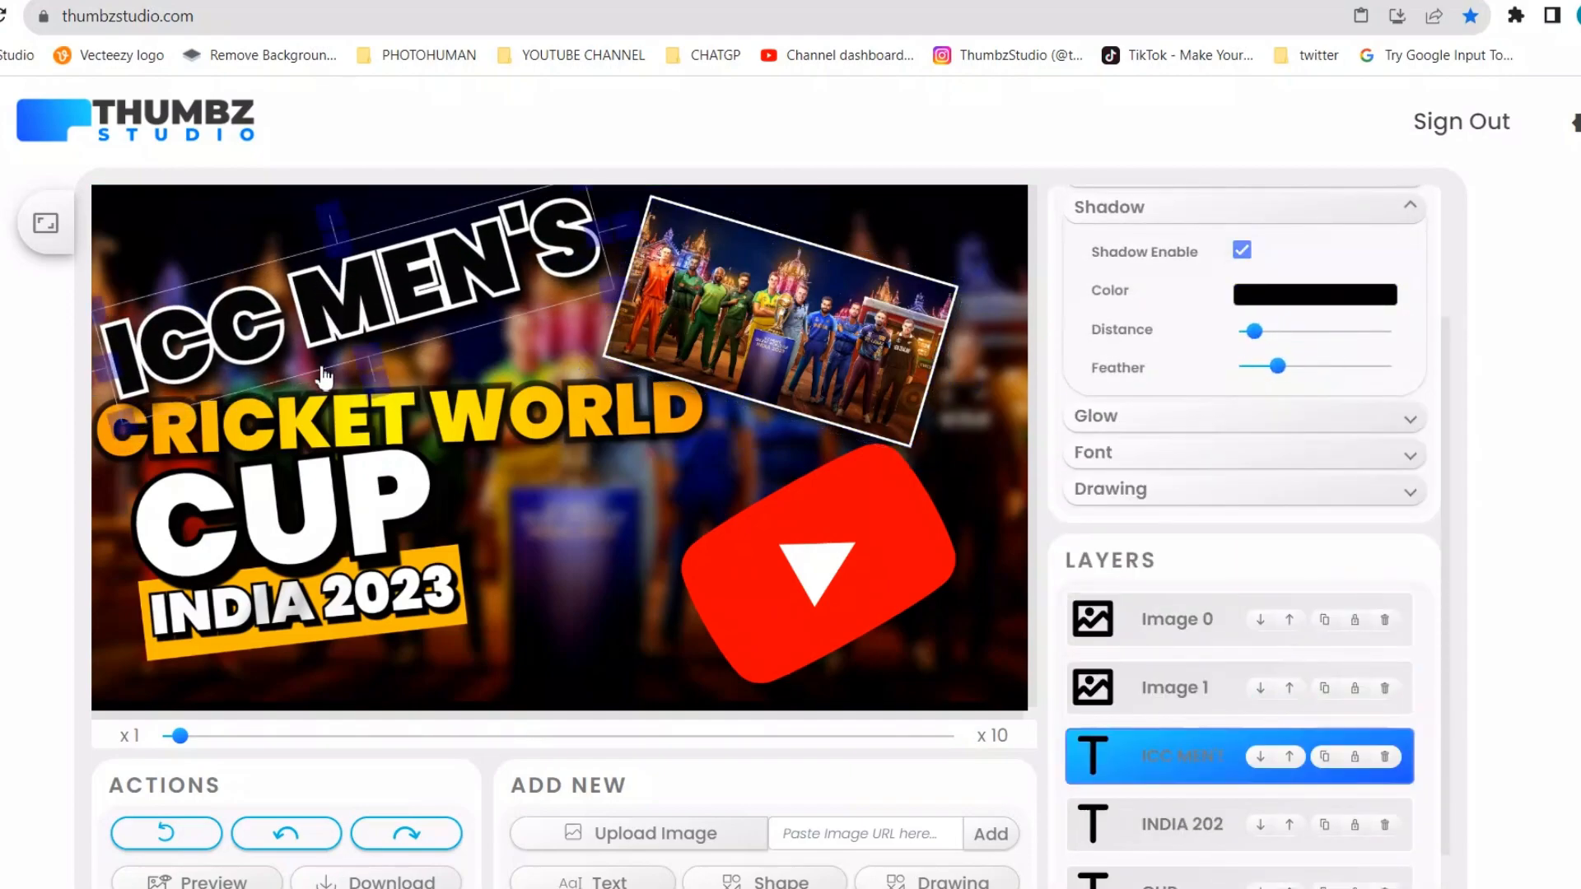
{"action": "left_click", "coordinate": [333, 416]}
{"action": "left_click_drag", "start_coordinate": [724, 365], "coordinate": [746, 345]}
{"action": "scroll", "coordinate": [1181, 809], "scroll_direction": "down", "scroll_amount": 1}
{"action": "left_click_drag", "start_coordinate": [1156, 837], "coordinate": [1128, 518]}
{"action": "left_click_drag", "start_coordinate": [416, 418], "coordinate": [421, 416]}
Step: Rotate the ICC MEN'S text to a gentler slant above CRICKET WORLD
{"action": "left_click", "coordinate": [338, 309]}
{"action": "left_click_drag", "start_coordinate": [331, 219], "coordinate": [352, 222]}
{"action": "left_click", "coordinate": [367, 531]}
{"action": "left_click", "coordinate": [439, 614]}
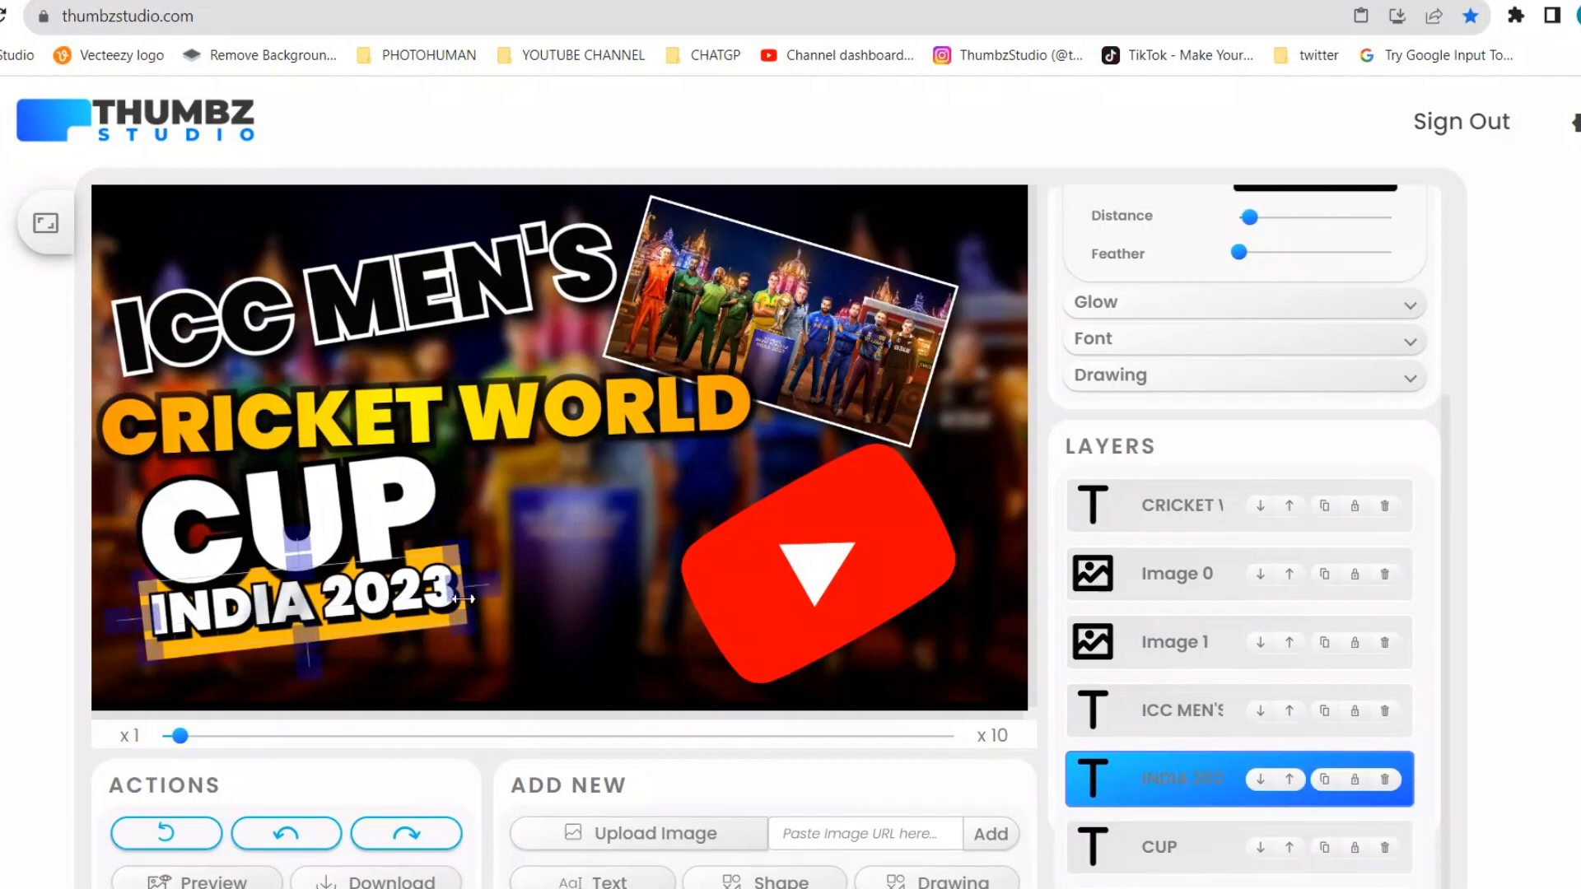
Step: Change the CRICKET WORLD text's font to BebasNeue and enlarge it to about the width of ICC MEN'S
{"action": "left_click", "coordinate": [338, 404]}
{"action": "left_click", "coordinate": [1119, 341]}
{"action": "left_click", "coordinate": [1268, 318]}
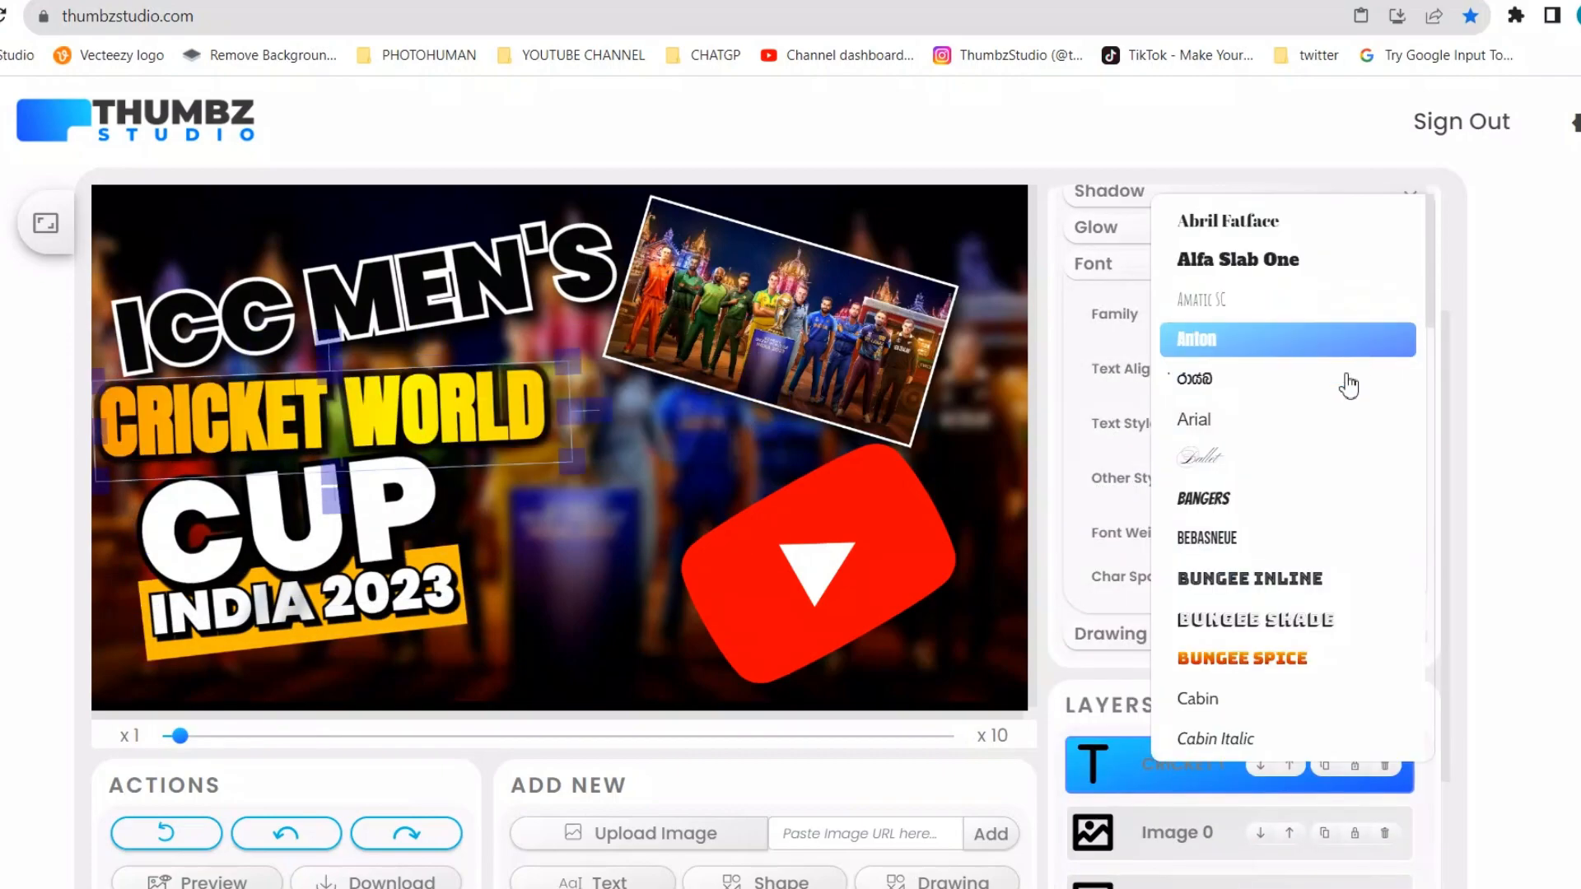
{"action": "left_click", "coordinate": [1252, 537]}
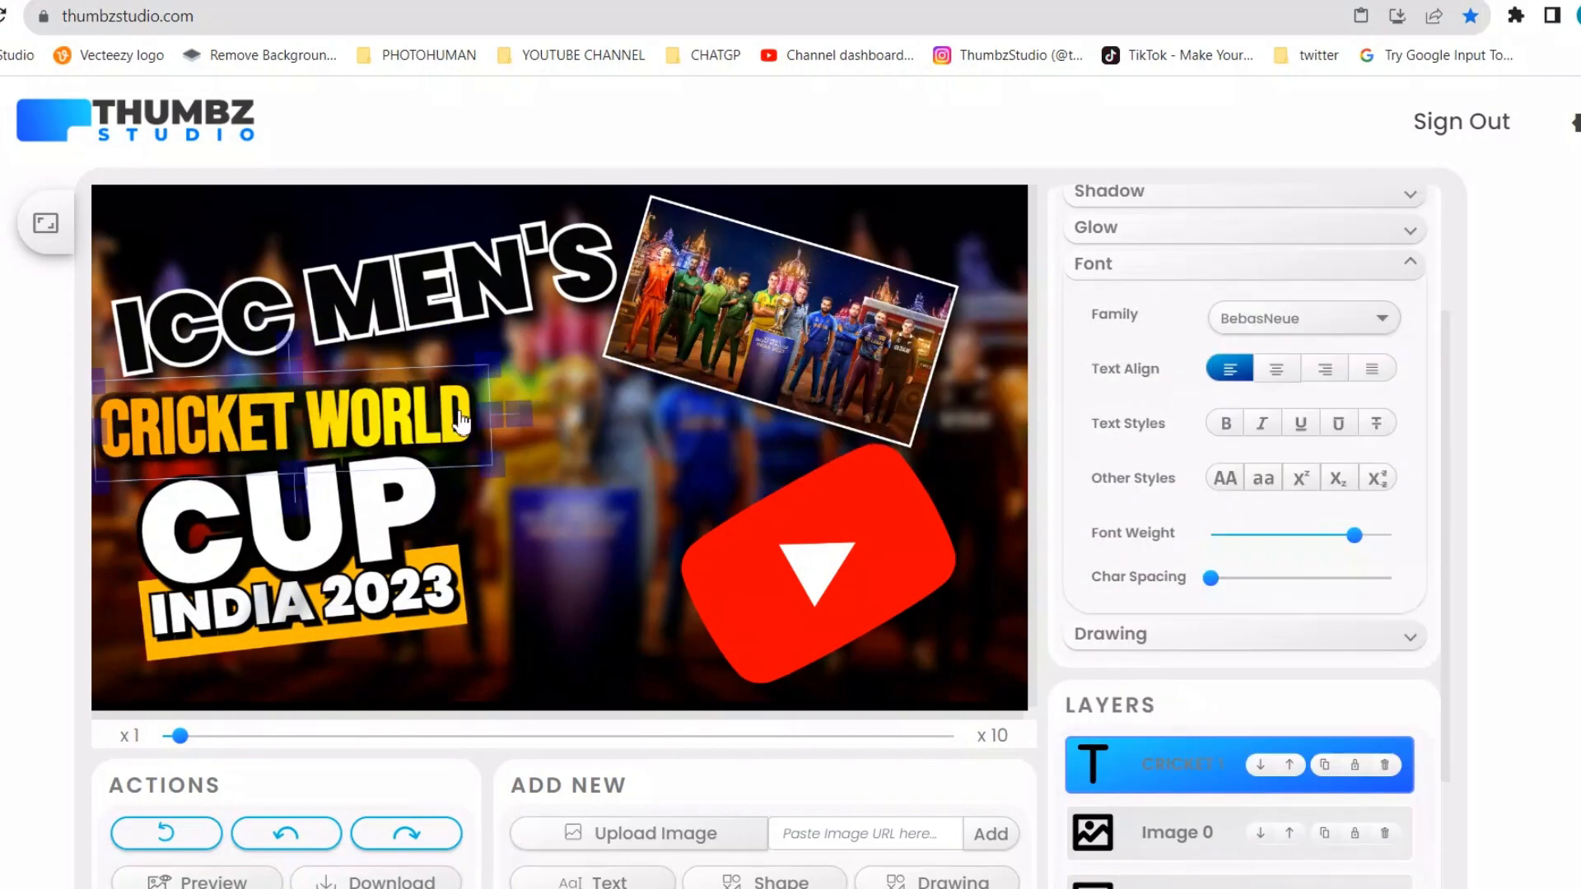
Step: Reduce the ICC MEN'S text's tilt and reposition it closely above CRICKET WORLD
{"action": "left_click", "coordinate": [484, 266]}
{"action": "left_click_drag", "start_coordinate": [352, 229], "coordinate": [355, 228]}
{"action": "left_click_drag", "start_coordinate": [353, 288], "coordinate": [351, 275]}
{"action": "left_click_drag", "start_coordinate": [355, 220], "coordinate": [358, 188]}
Step: Enlarge the CUP text and the INDIA 2023 text with its box, and center both under CRICKET WORLD
{"action": "left_click", "coordinate": [276, 480]}
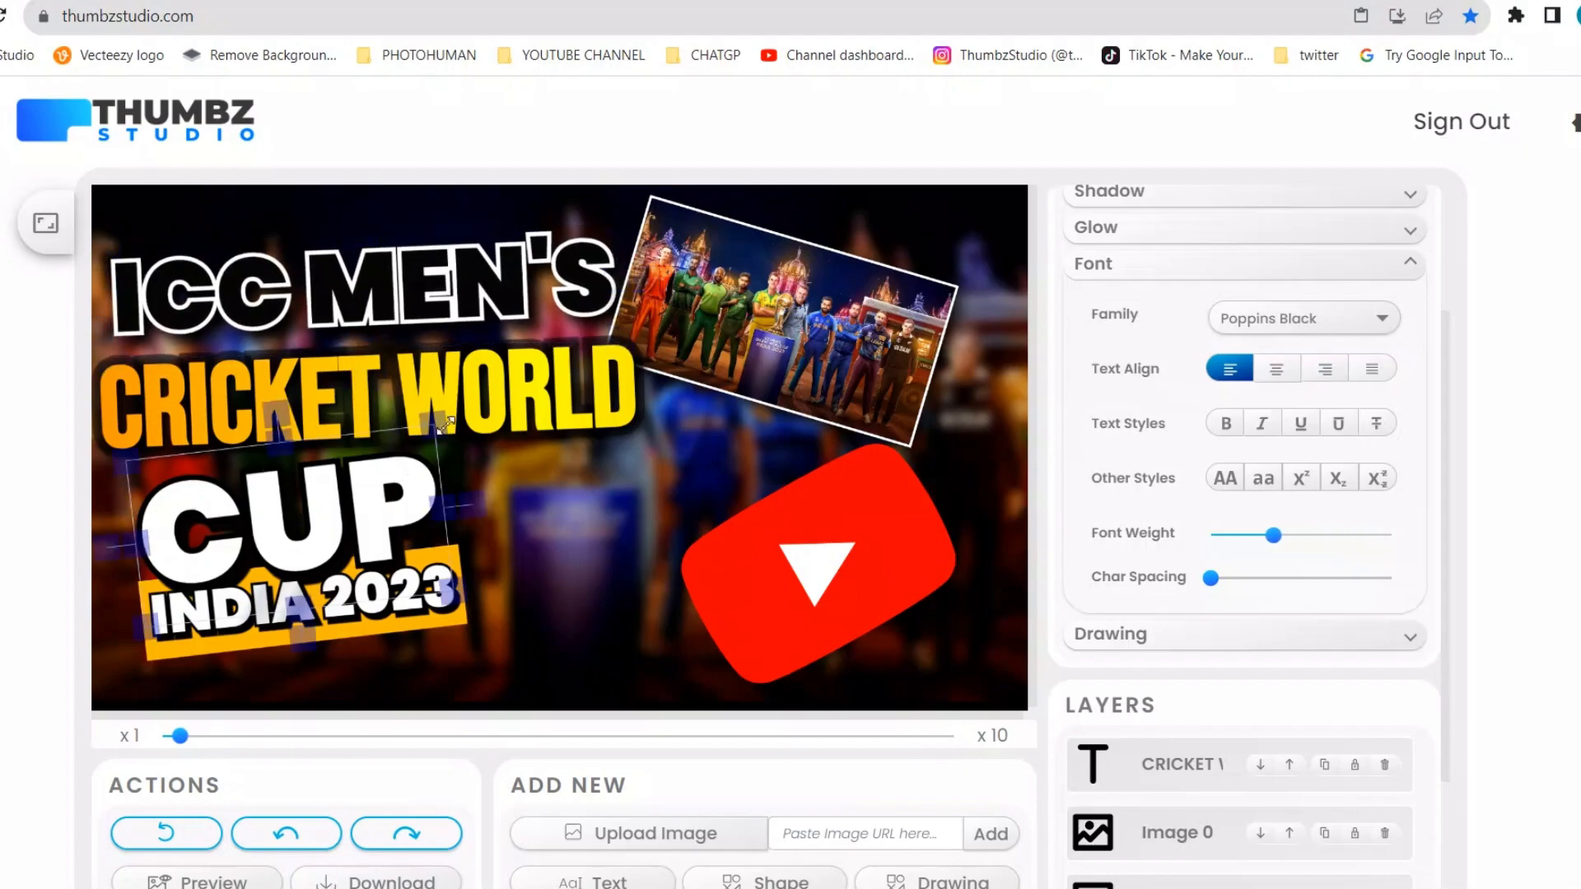
{"action": "left_click_drag", "start_coordinate": [434, 428], "coordinate": [443, 413]}
{"action": "left_click", "coordinate": [361, 621]}
{"action": "left_click", "coordinate": [437, 558]}
{"action": "left_click", "coordinate": [441, 632]}
{"action": "left_click", "coordinate": [422, 629]}
{"action": "left_click_drag", "start_coordinate": [451, 615], "coordinate": [474, 629]}
{"action": "left_click_drag", "start_coordinate": [492, 562], "coordinate": [526, 515]}
{"action": "mouse_move", "coordinate": [456, 590]}
{"action": "left_mouse_down"}
{"action": "mouse_move", "coordinate": [491, 613]}
{"action": "mouse_move", "coordinate": [497, 598]}
{"action": "mouse_move", "coordinate": [465, 612]}
{"action": "left_mouse_up"}
{"action": "left_click_drag", "start_coordinate": [415, 500], "coordinate": [482, 499]}
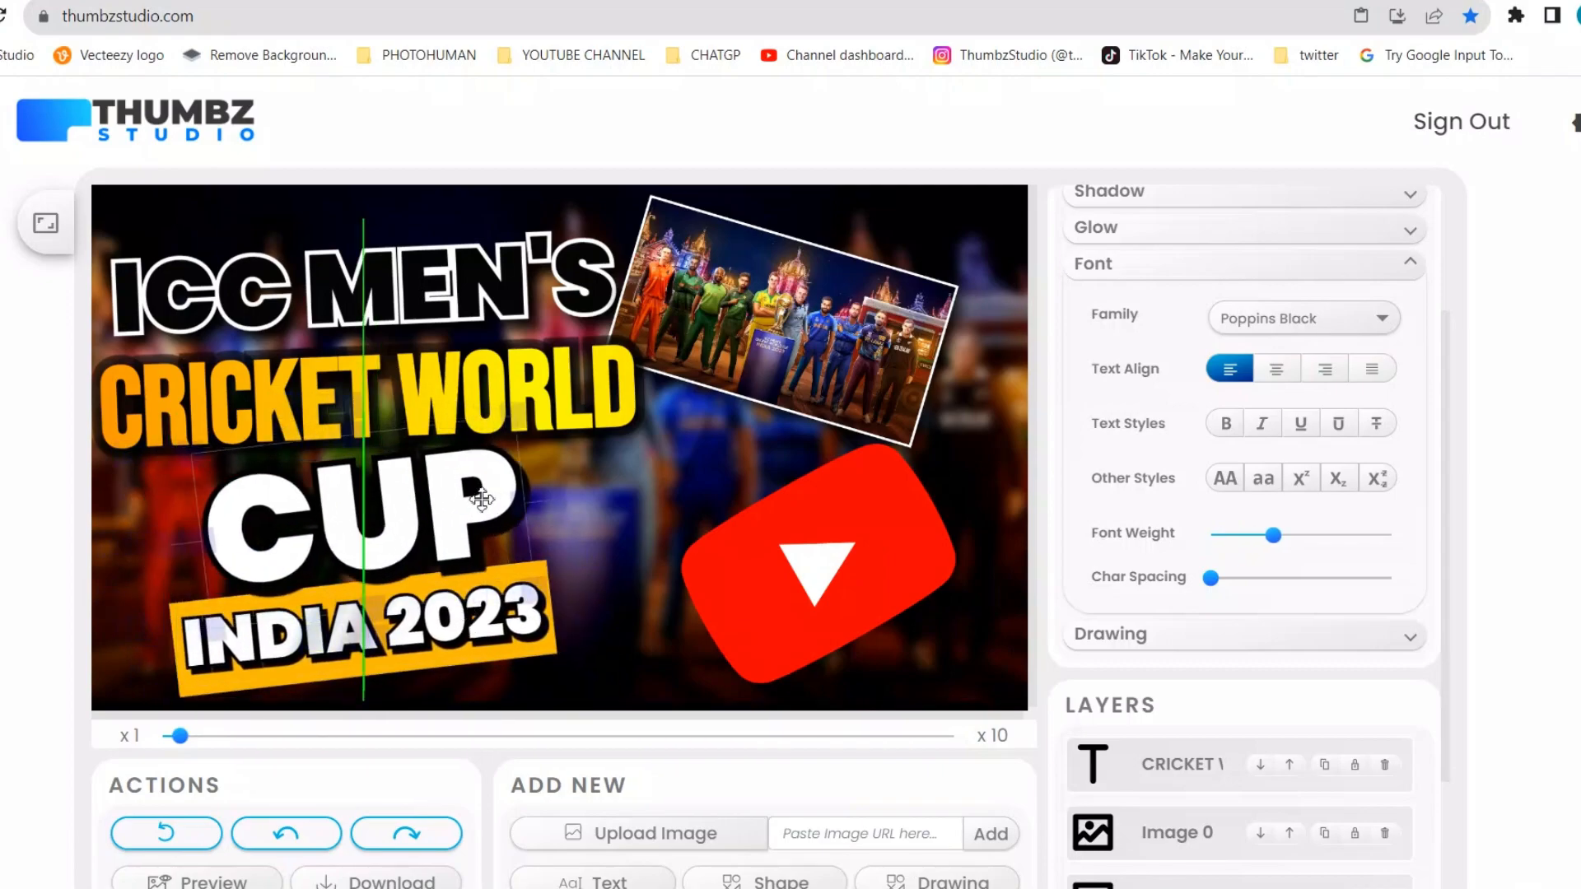
Step: Shift ICC MEN'S slightly right and fine-tune the tilt of the ICC MEN'S, CRICKET WORLD and CUP texts
{"action": "mouse_move", "coordinate": [377, 299]}
{"action": "left_mouse_down"}
{"action": "mouse_move", "coordinate": [411, 299]}
{"action": "mouse_move", "coordinate": [390, 299]}
{"action": "left_mouse_up"}
{"action": "left_click", "coordinate": [387, 503]}
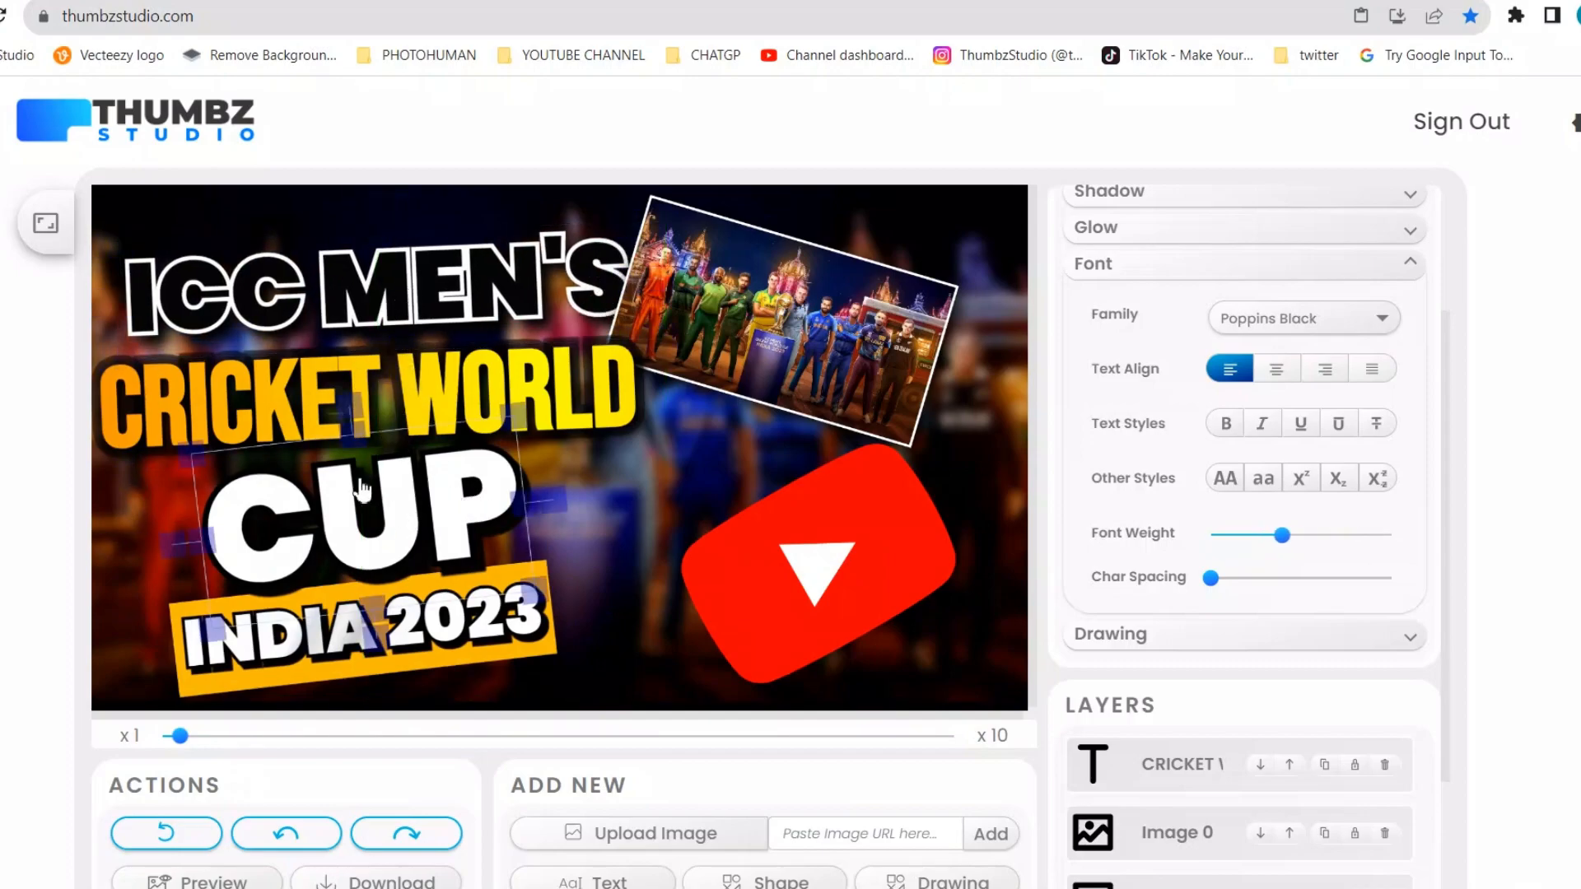
{"action": "mouse_move", "coordinate": [363, 409]}
{"action": "left_mouse_down"}
{"action": "mouse_move", "coordinate": [382, 390]}
{"action": "mouse_move", "coordinate": [369, 399]}
{"action": "left_mouse_up"}
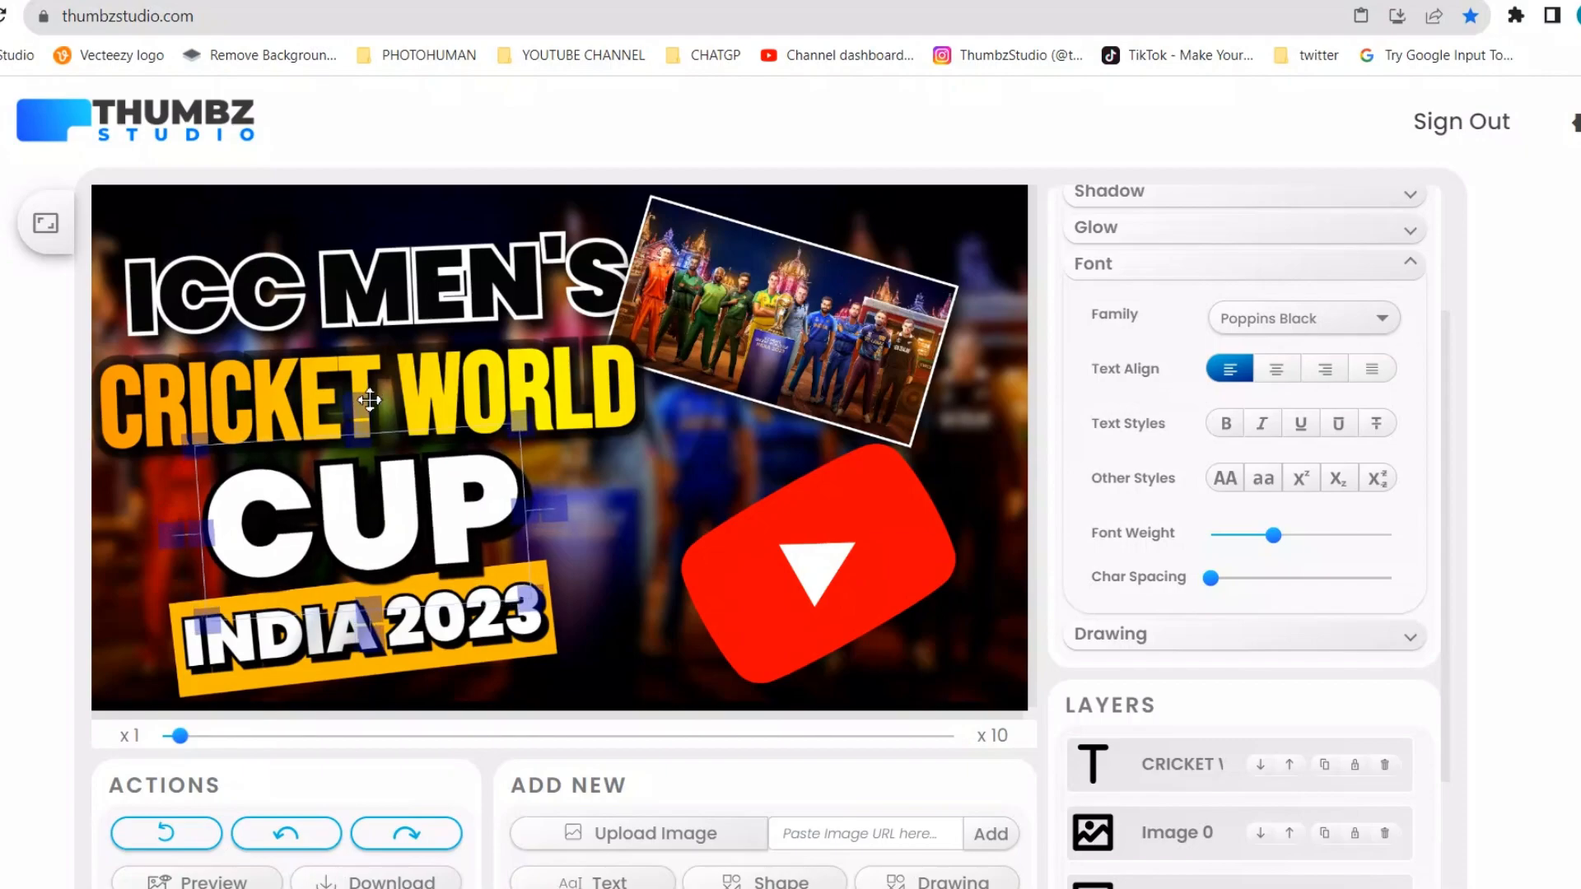
{"action": "left_click", "coordinate": [349, 390]}
{"action": "left_click", "coordinate": [384, 298]}
{"action": "left_click_drag", "start_coordinate": [376, 220], "coordinate": [373, 219]}
Step: Rotate the INDIA 2023 text and its box together until they are nearly horizontal
{"action": "left_click", "coordinate": [384, 638]}
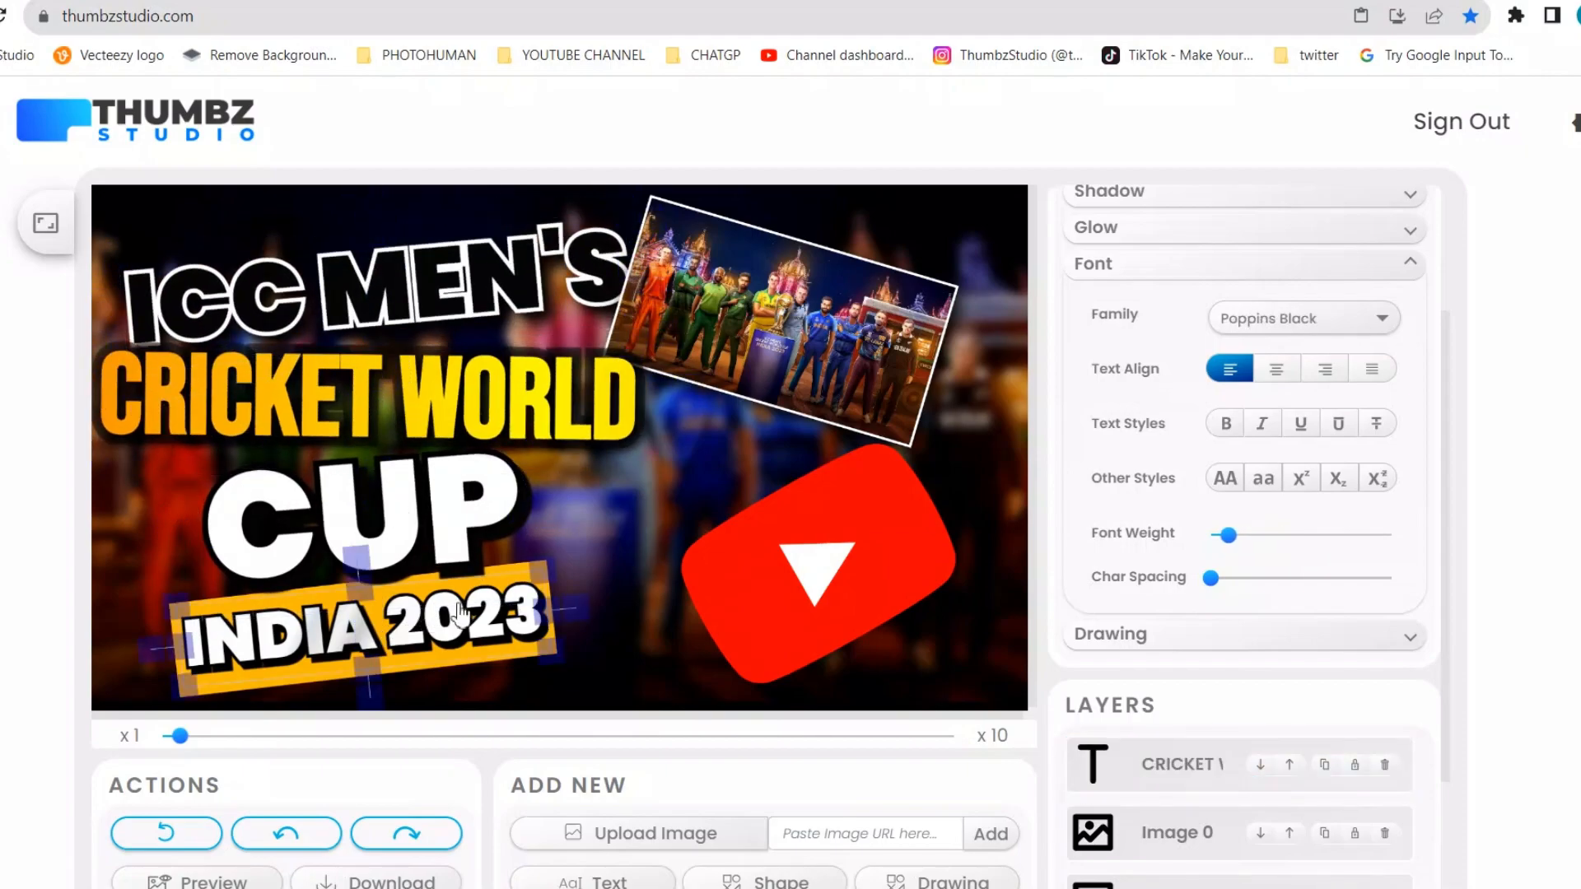
{"action": "left_click", "coordinate": [504, 574]}
{"action": "left_click", "coordinate": [563, 607]}
{"action": "left_click", "coordinate": [549, 610]}
{"action": "left_click_drag", "start_coordinate": [362, 532], "coordinate": [378, 512]}
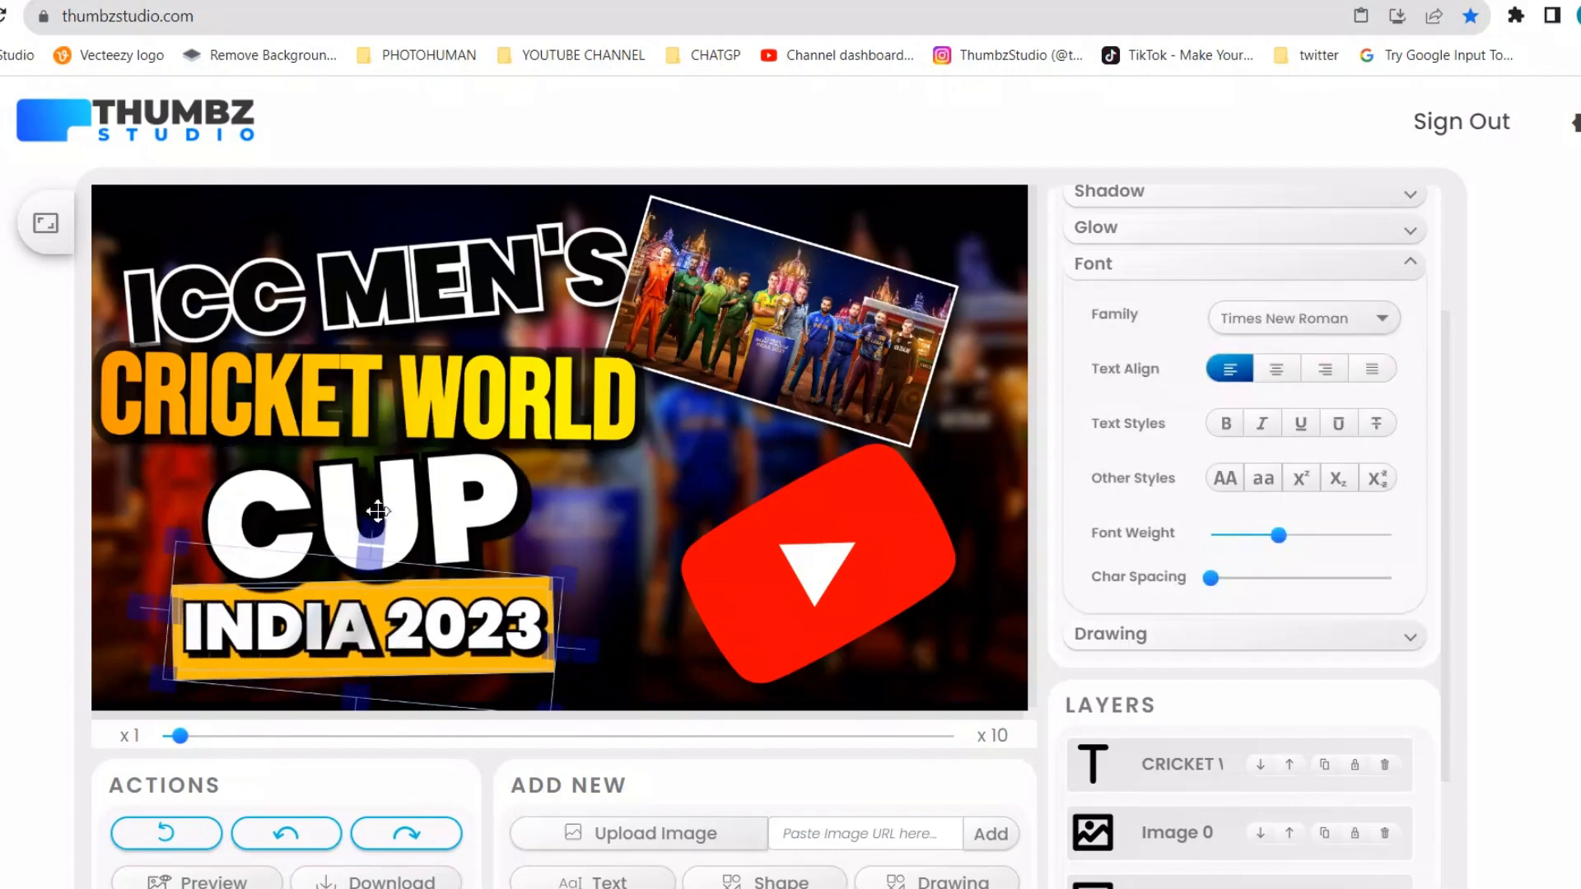
Step: Add a white shadow to the YouTube logo and raise its feather for a soft glow
{"action": "left_click", "coordinate": [797, 550]}
{"action": "left_click", "coordinate": [1124, 203]}
{"action": "left_click", "coordinate": [1242, 234]}
{"action": "left_click", "coordinate": [1253, 278]}
{"action": "left_click", "coordinate": [1235, 448]}
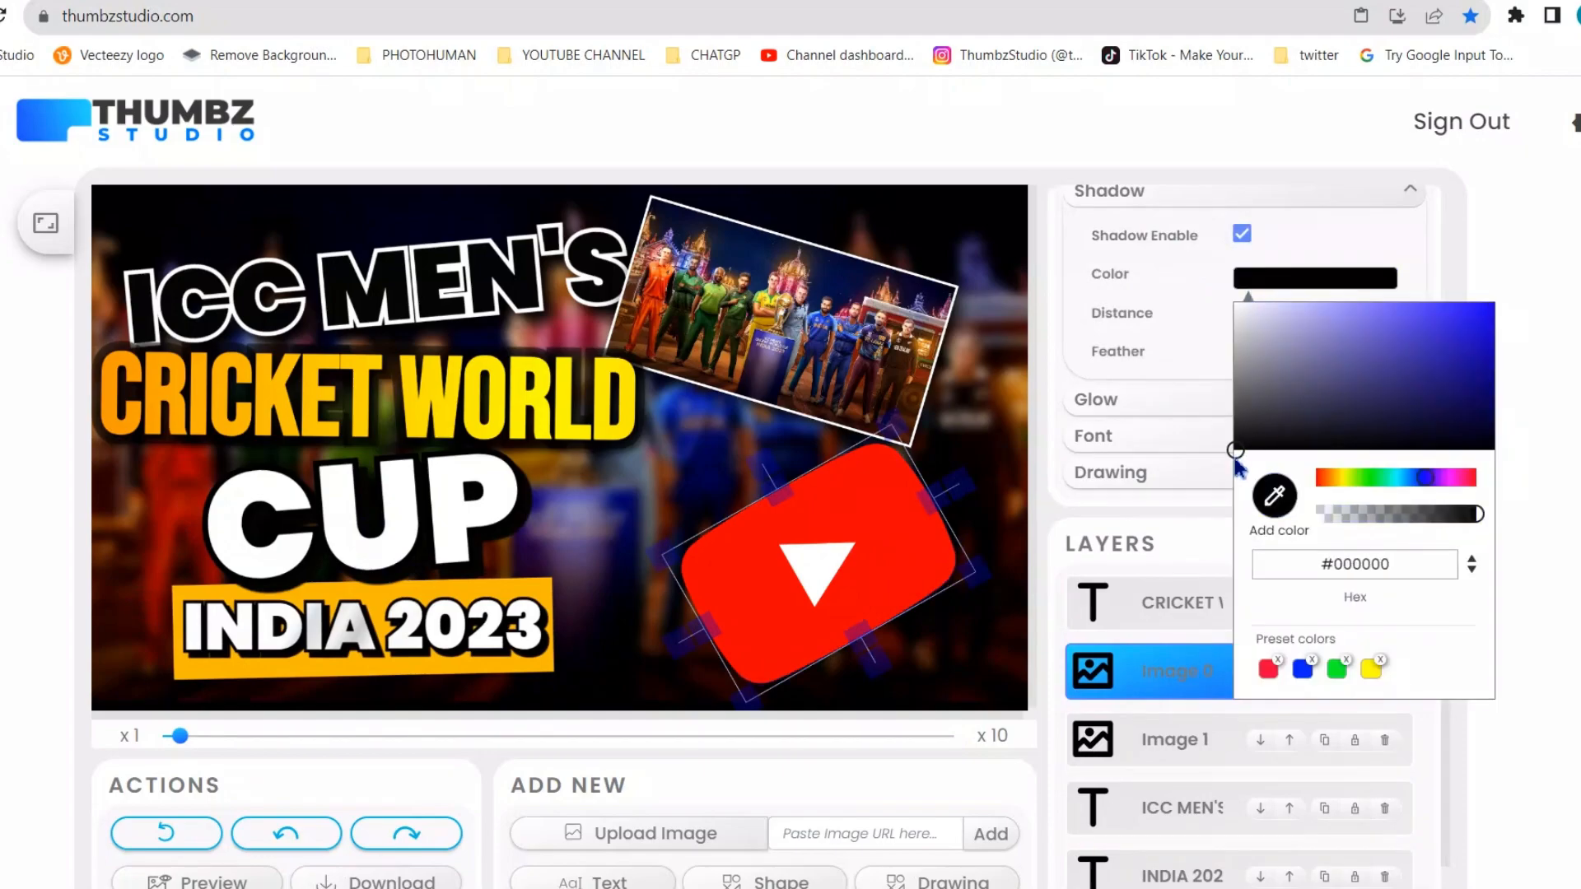
{"action": "left_click_drag", "start_coordinate": [1289, 361], "coordinate": [1175, 273]}
{"action": "left_click", "coordinate": [1175, 274]}
{"action": "left_click_drag", "start_coordinate": [1252, 315], "coordinate": [1340, 349]}
{"action": "left_click", "coordinate": [854, 355]}
{"action": "left_click", "coordinate": [937, 546]}
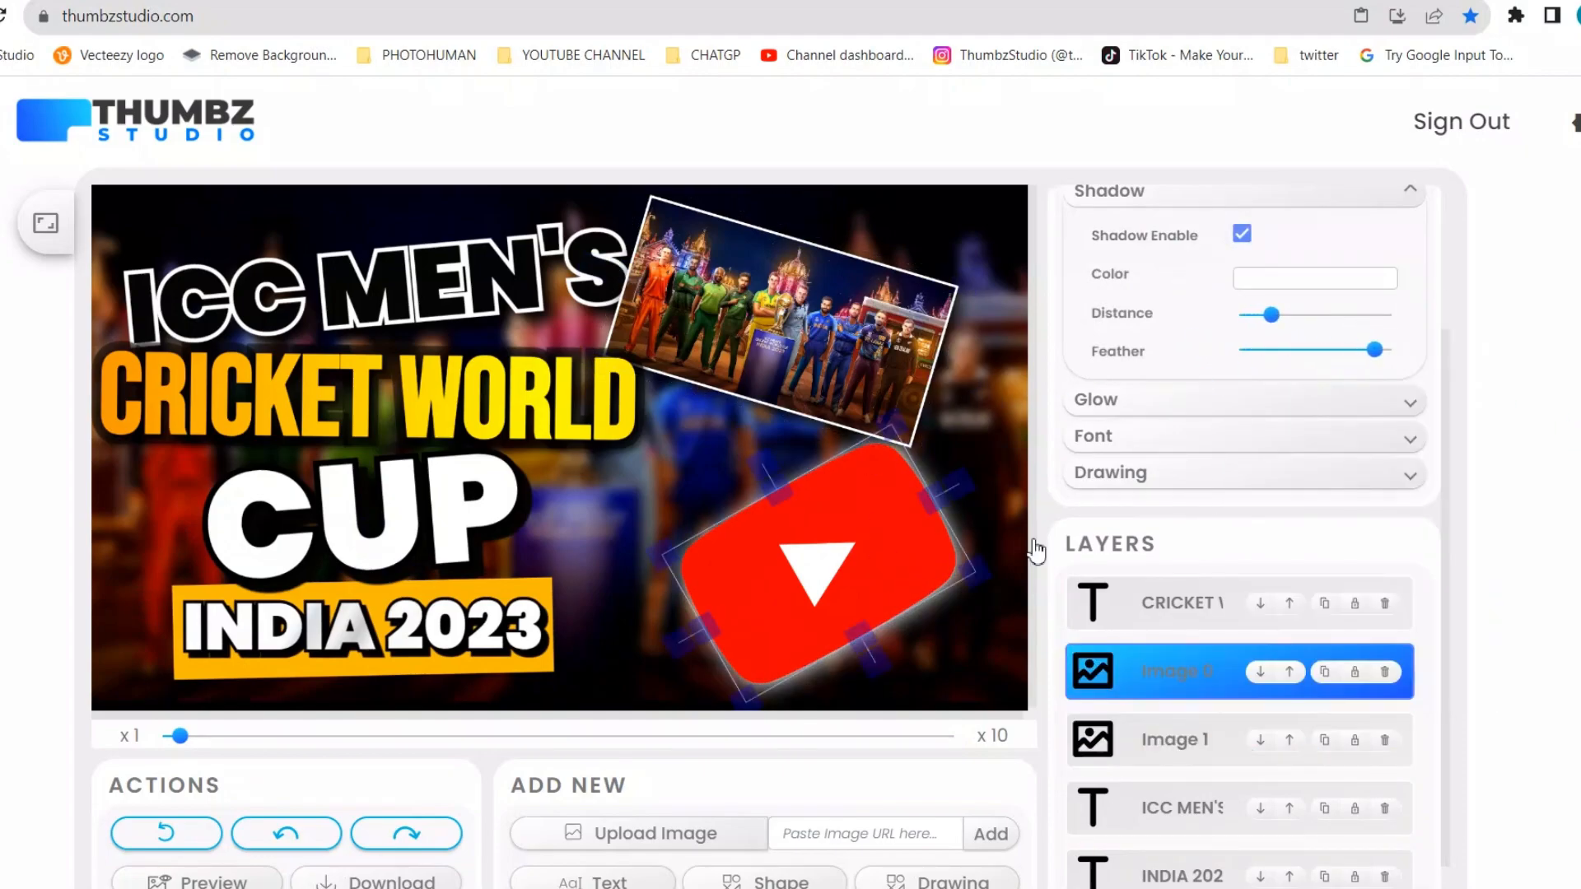
{"action": "scroll", "coordinate": [512, 795], "scroll_direction": "down", "scroll_amount": 2}
{"action": "scroll", "coordinate": [370, 515], "scroll_direction": "up", "scroll_amount": 2}
{"action": "left_click", "coordinate": [427, 313]}
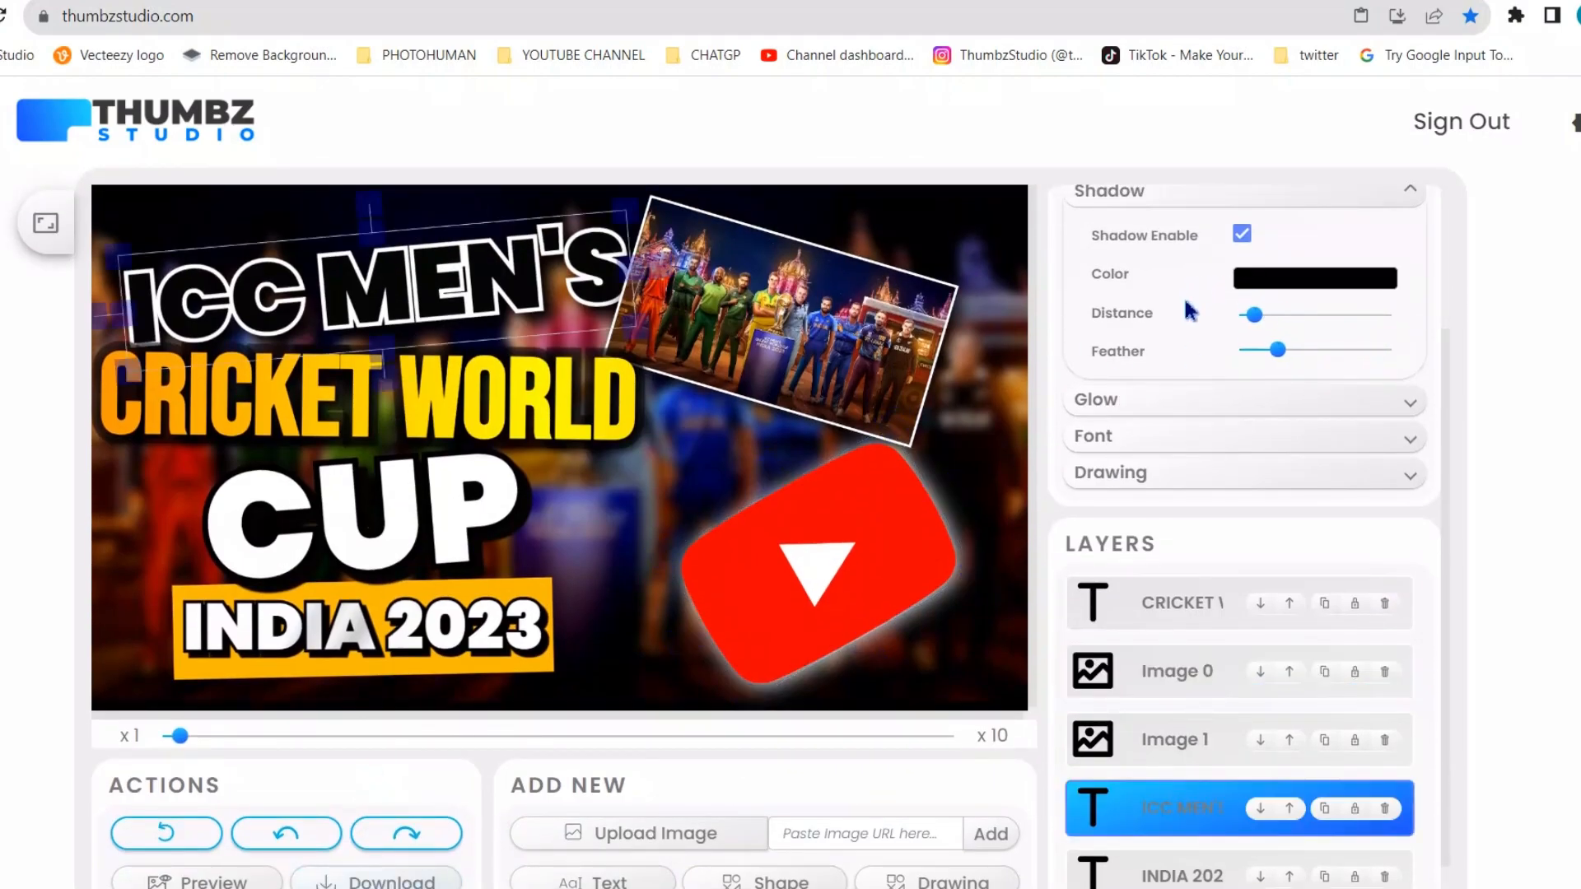
{"action": "scroll", "coordinate": [1141, 396], "scroll_direction": "up", "scroll_amount": 3}
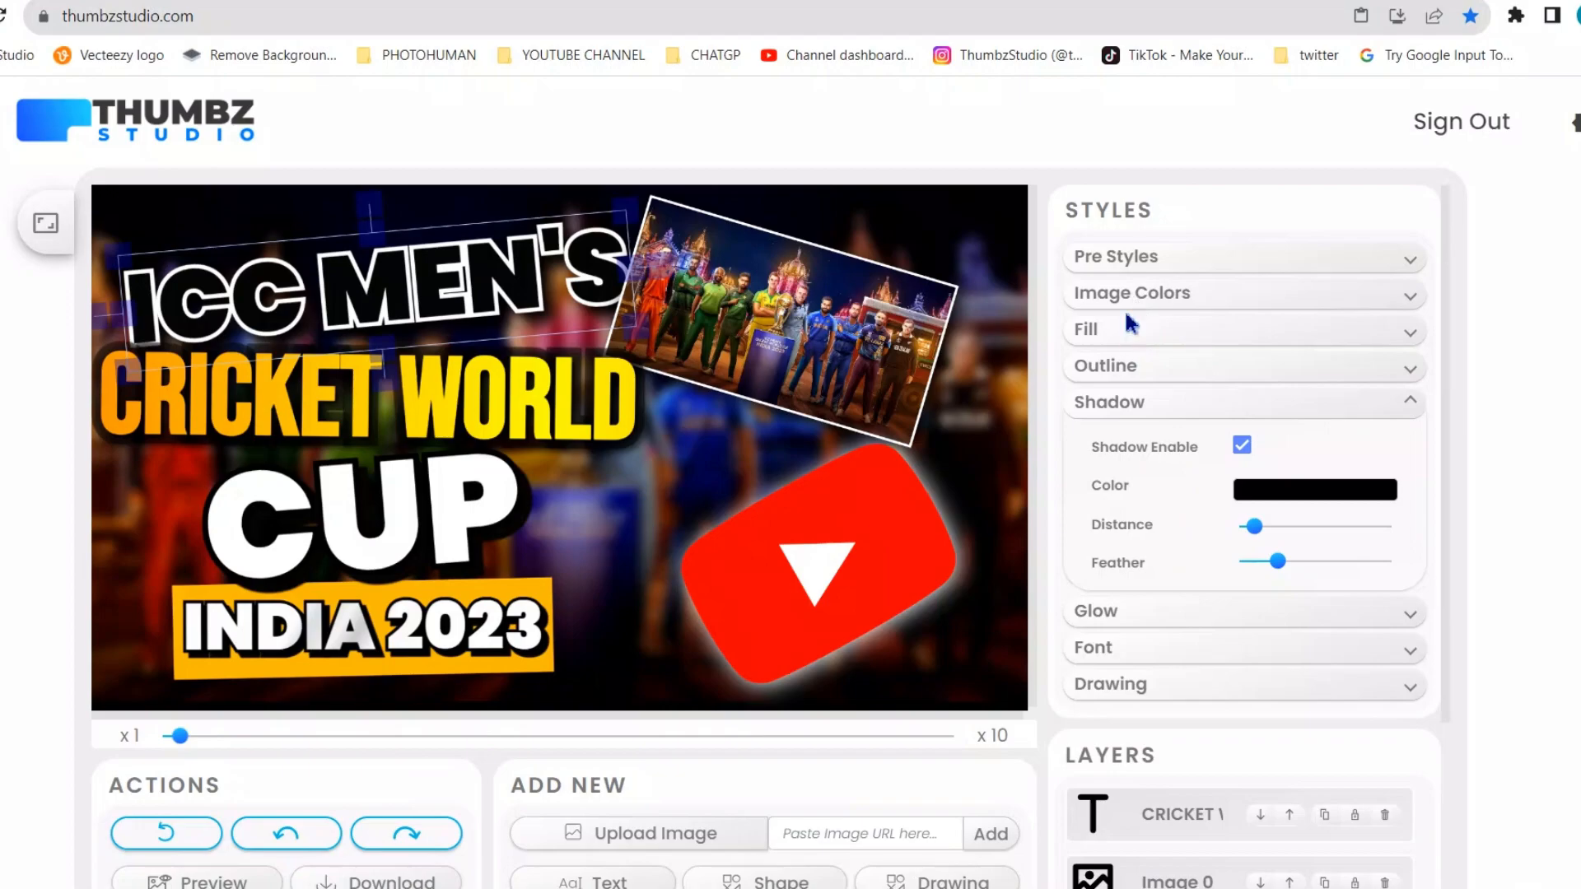
{"action": "left_click", "coordinate": [1139, 304]}
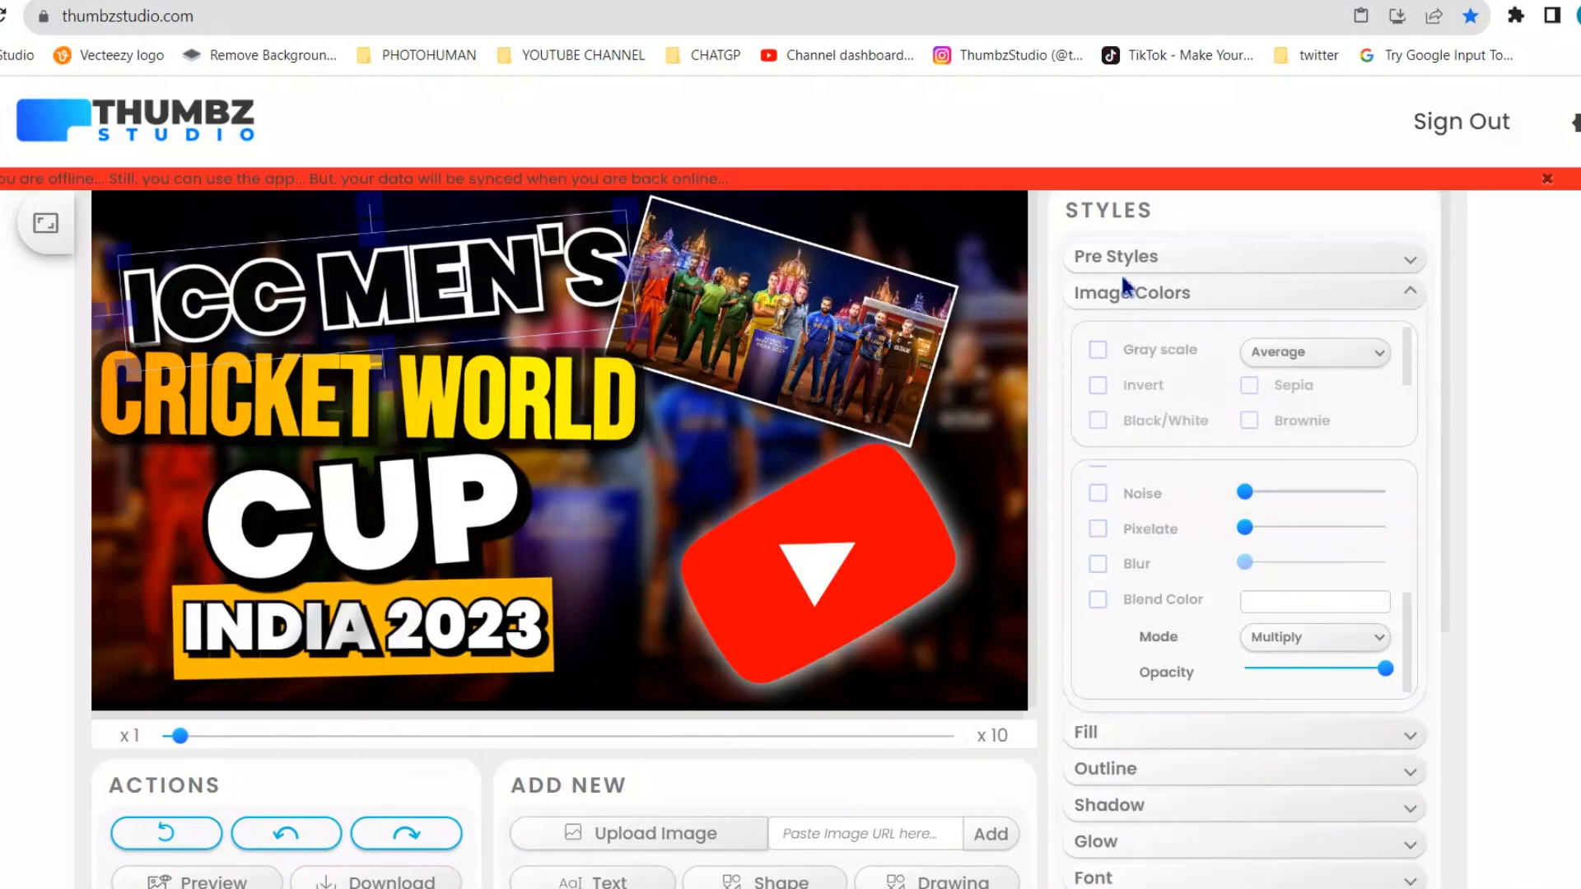
{"action": "left_click", "coordinate": [1122, 257]}
Step: Download the finished thumbnail and open the downloaded image
{"action": "left_click", "coordinate": [350, 879]}
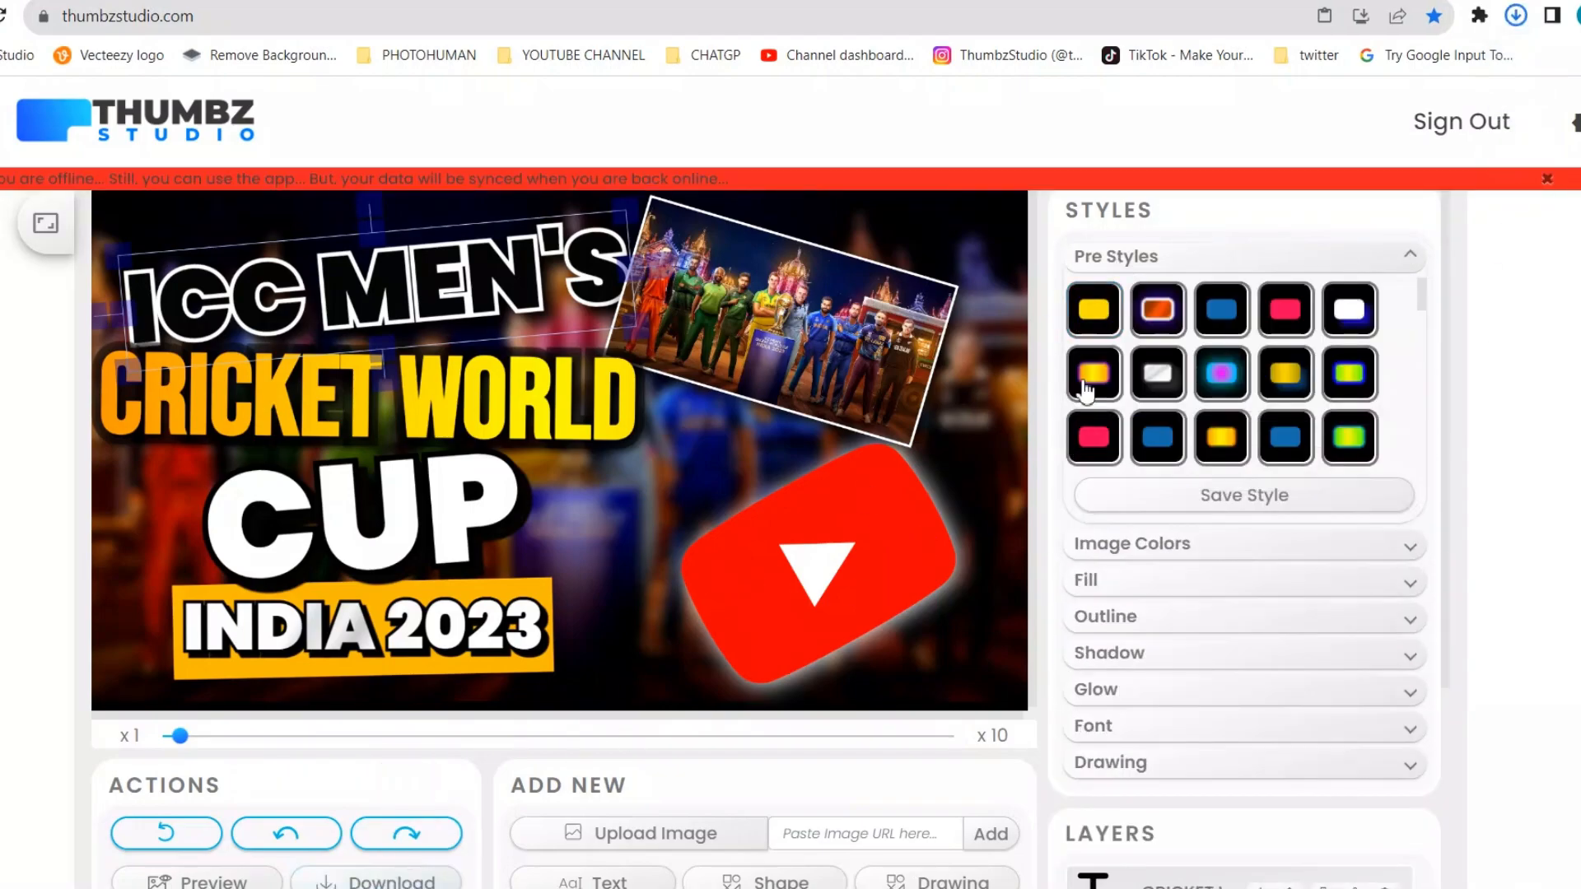
{"action": "left_click", "coordinate": [1360, 76]}
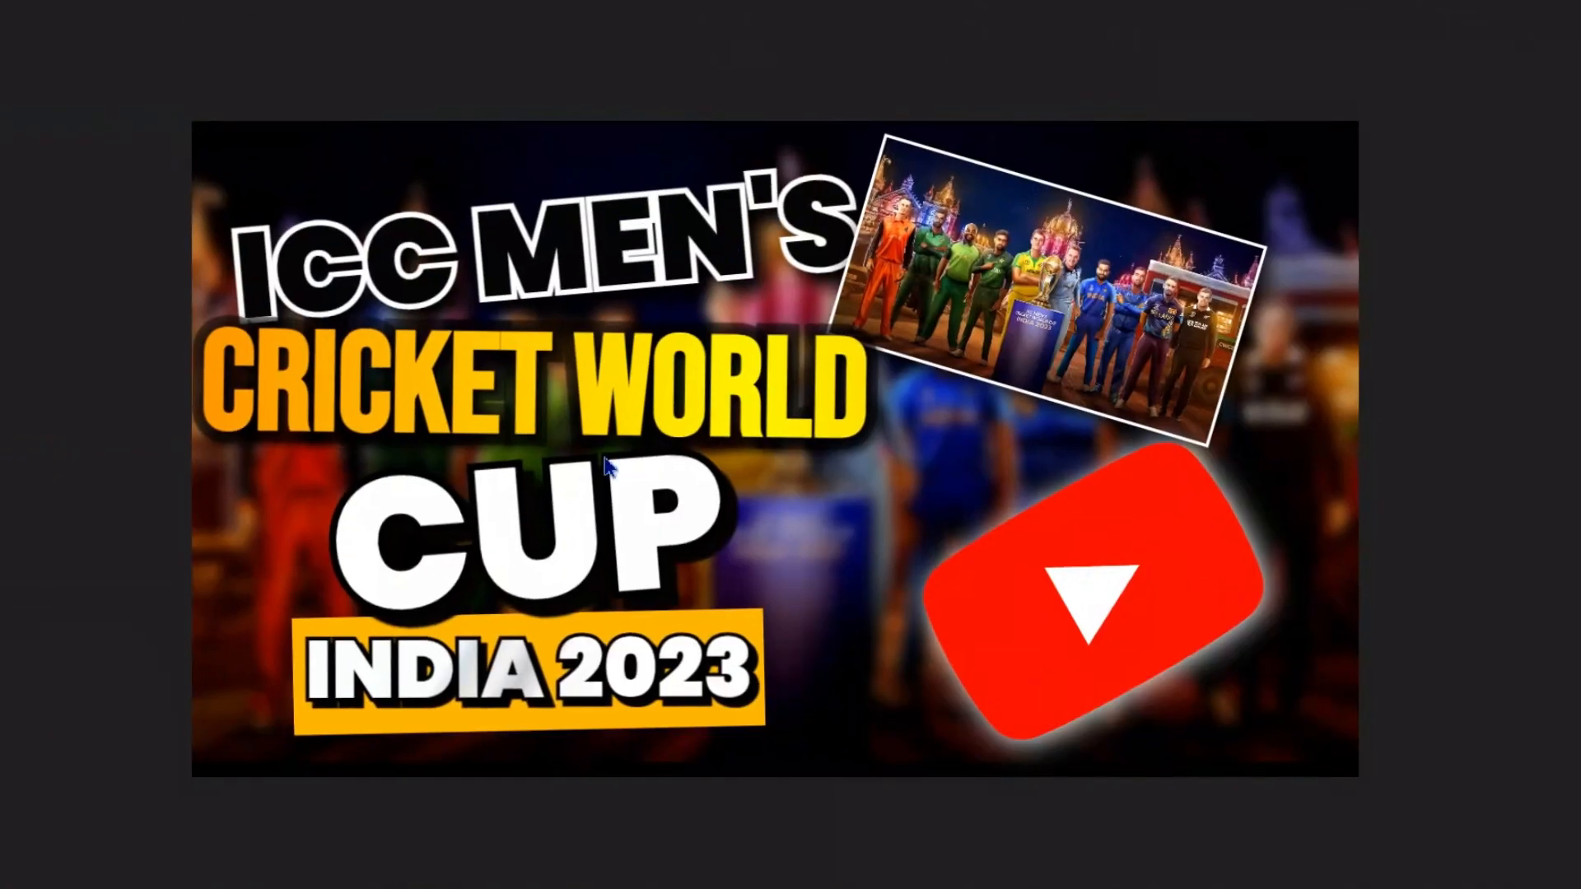